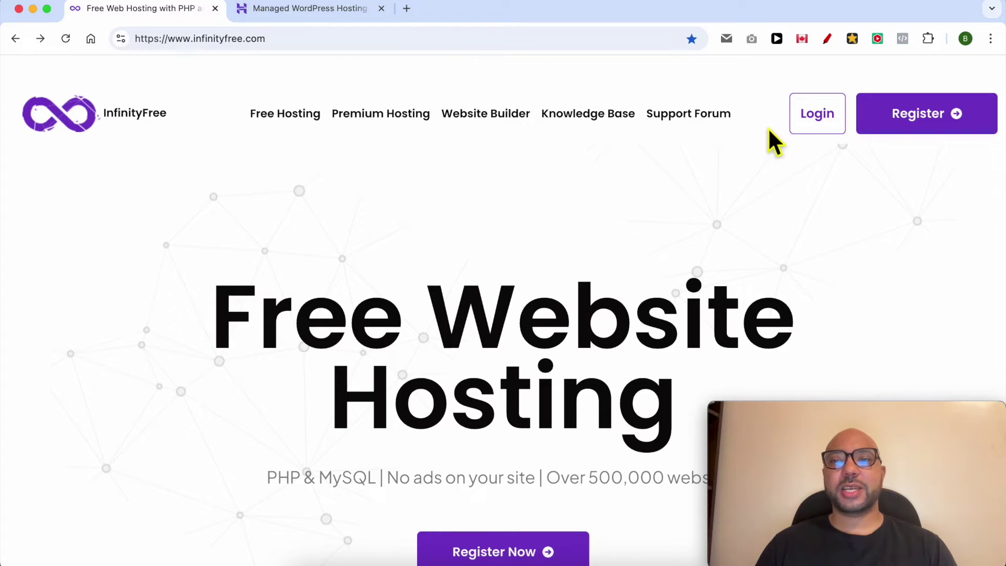
- Sign in to the InfinityFree dashboard listing the existing hosting accounts
left_click(816, 113)
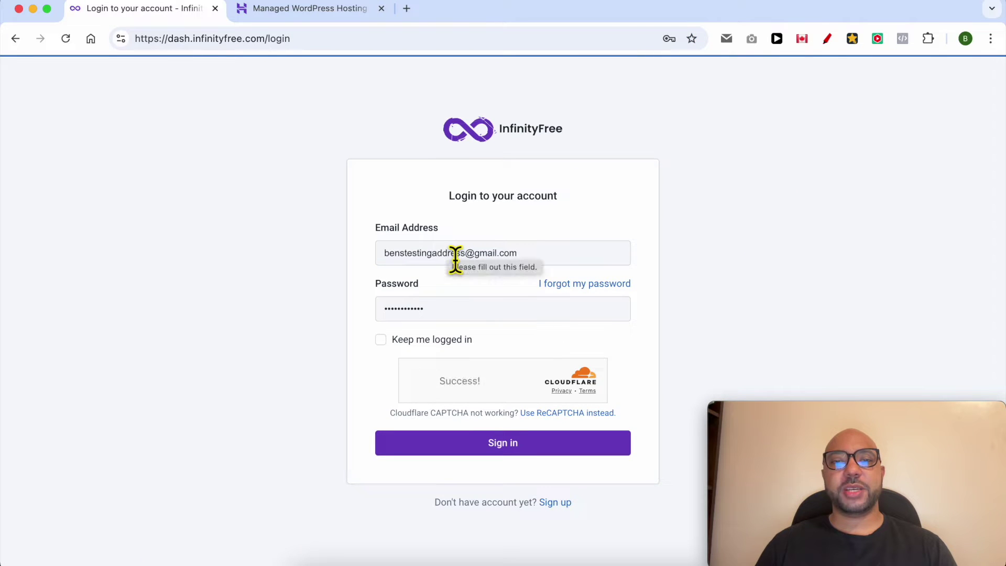
left_click(501, 442)
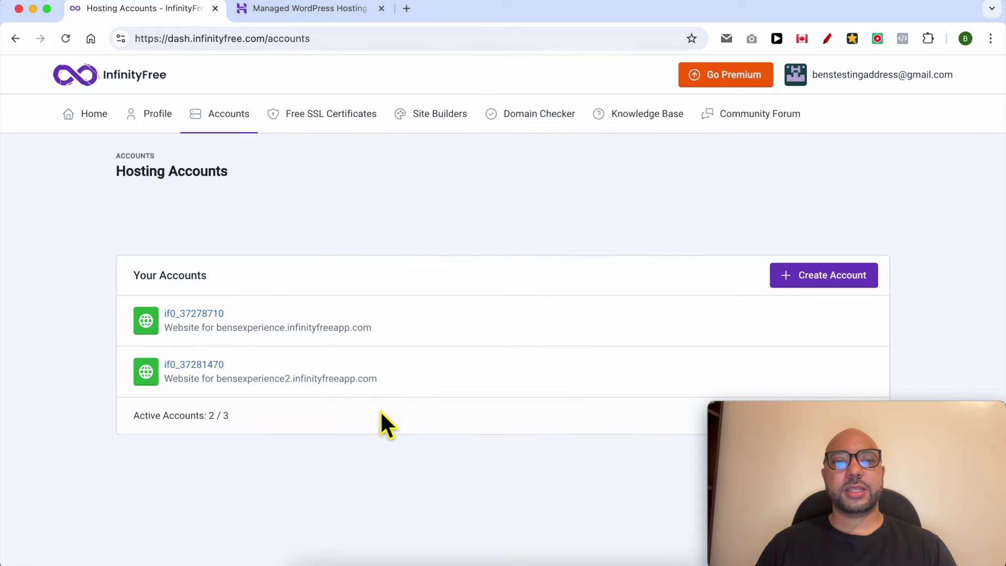
- Start a Custom Domain addition under the first hosting account's Domains, then go to Hostinger
left_click_drag(213, 275, 124, 273)
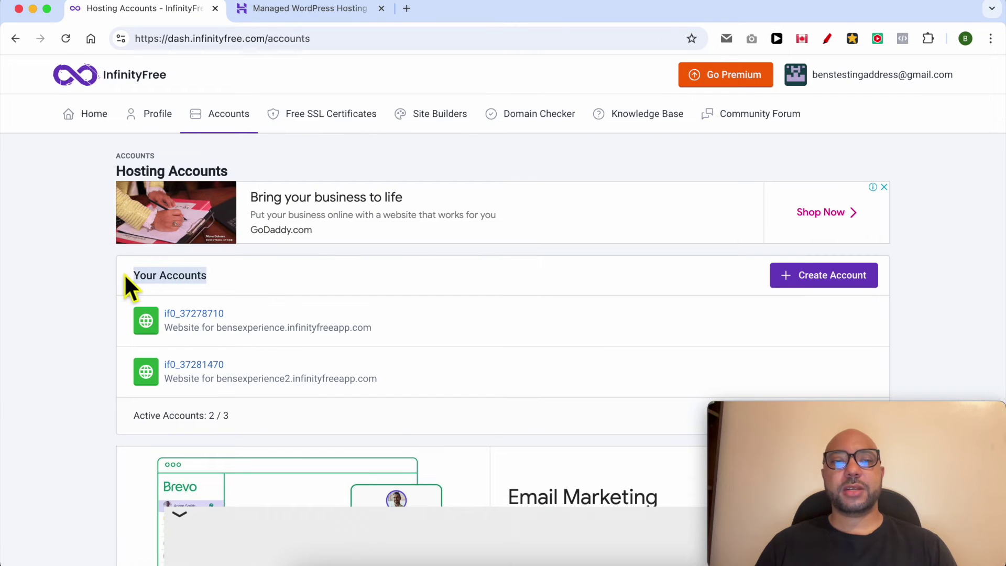
left_click(186, 325)
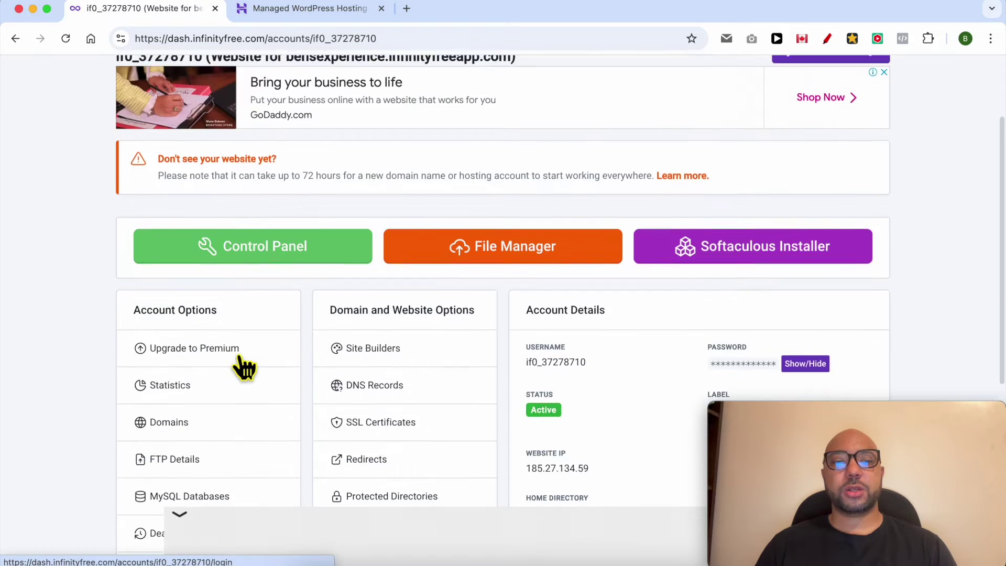
scroll(244, 361, "down", 4)
left_click(169, 383)
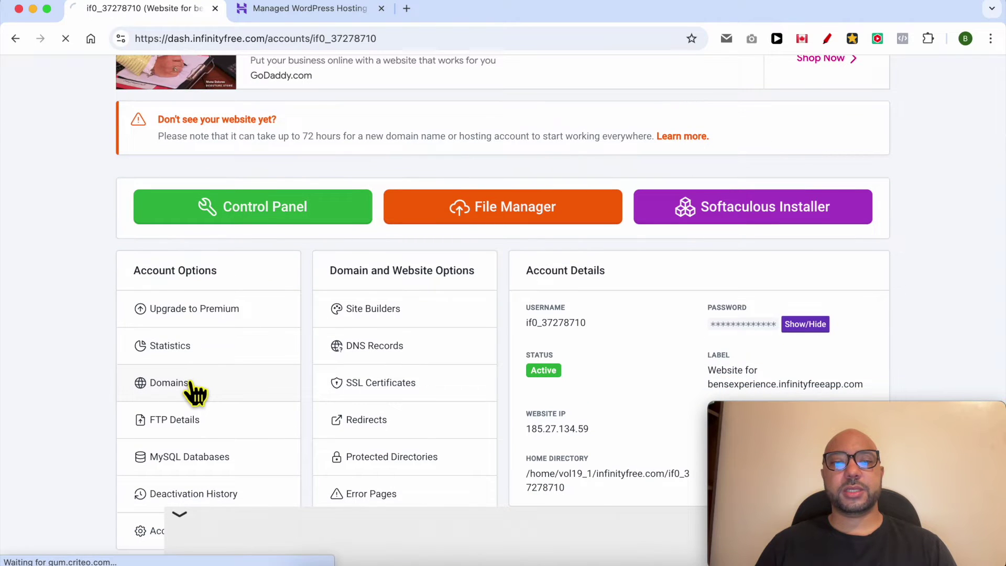
scroll(429, 400, "down", 3)
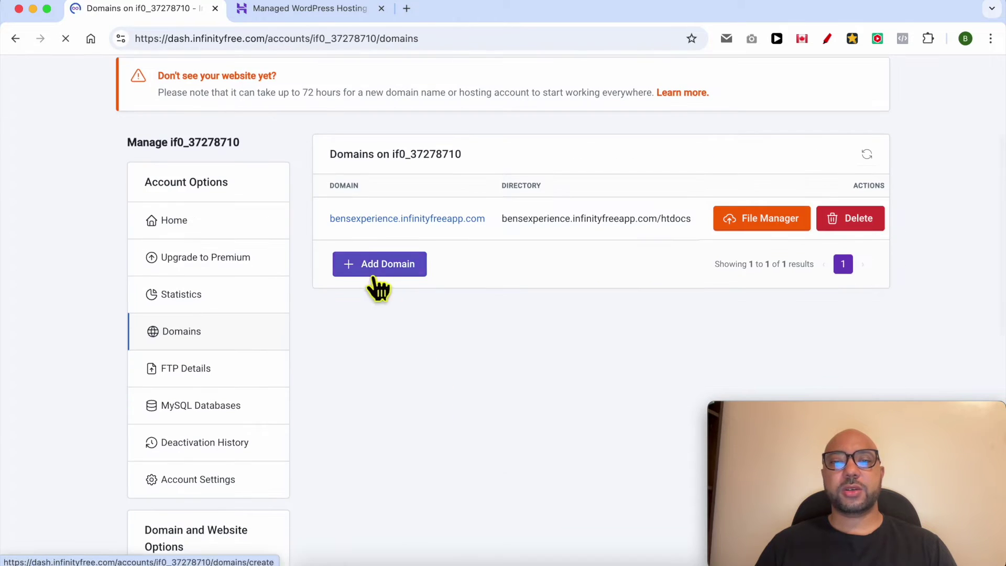
left_click(388, 264)
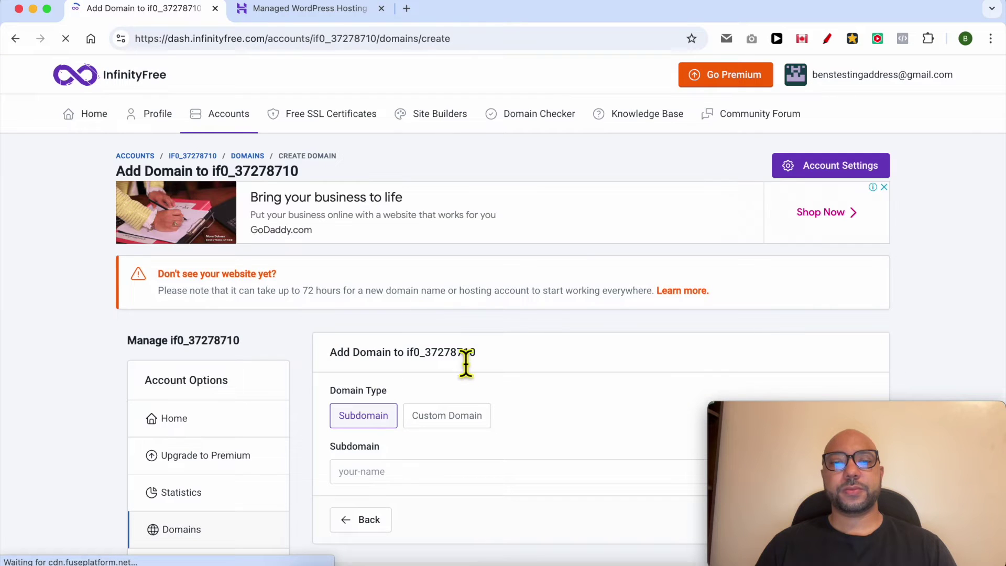
left_click(460, 424)
scroll(487, 416, "down", 1)
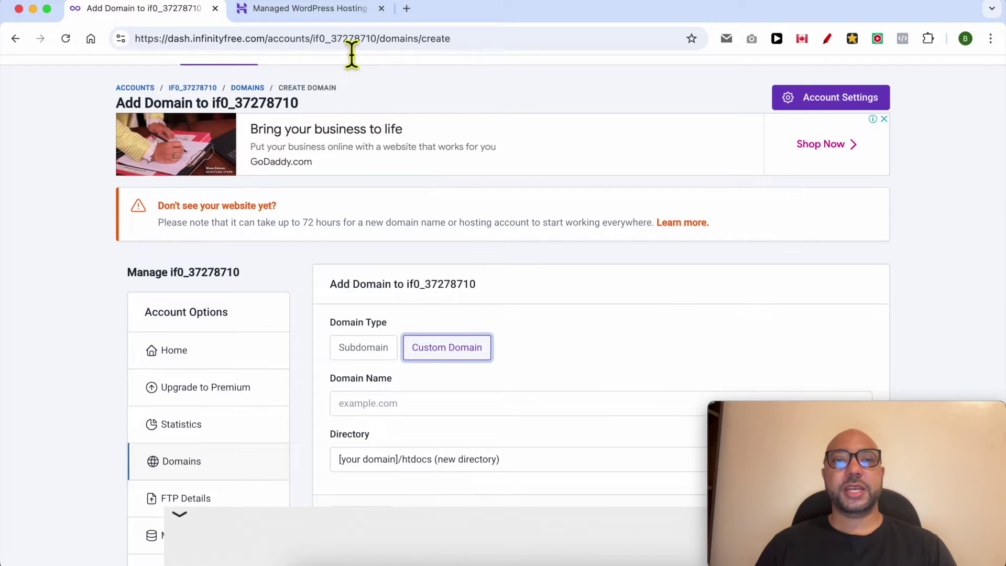
left_click(311, 8)
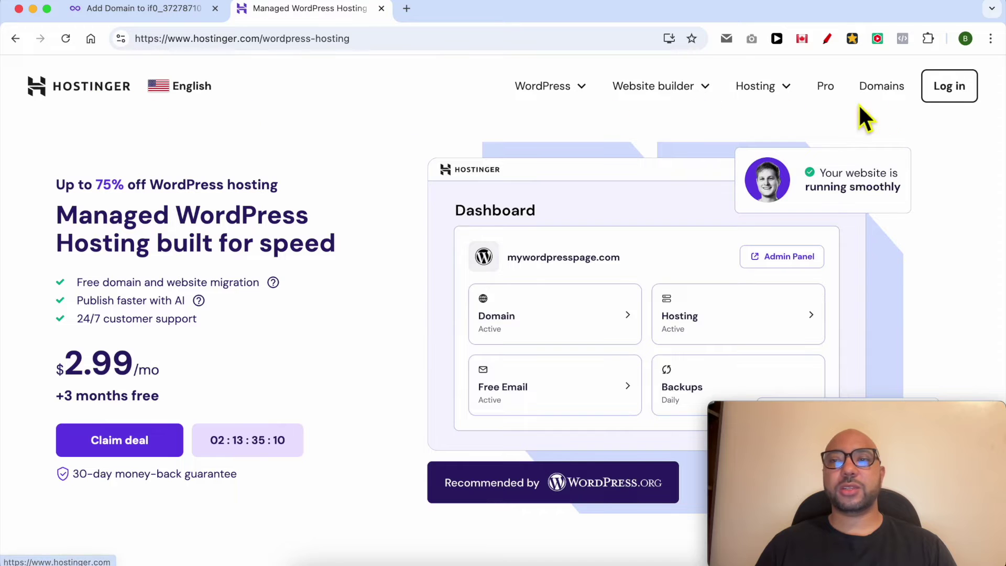
- Log in to Hostinger hPanel and reach the Domain portfolio
left_click(942, 90)
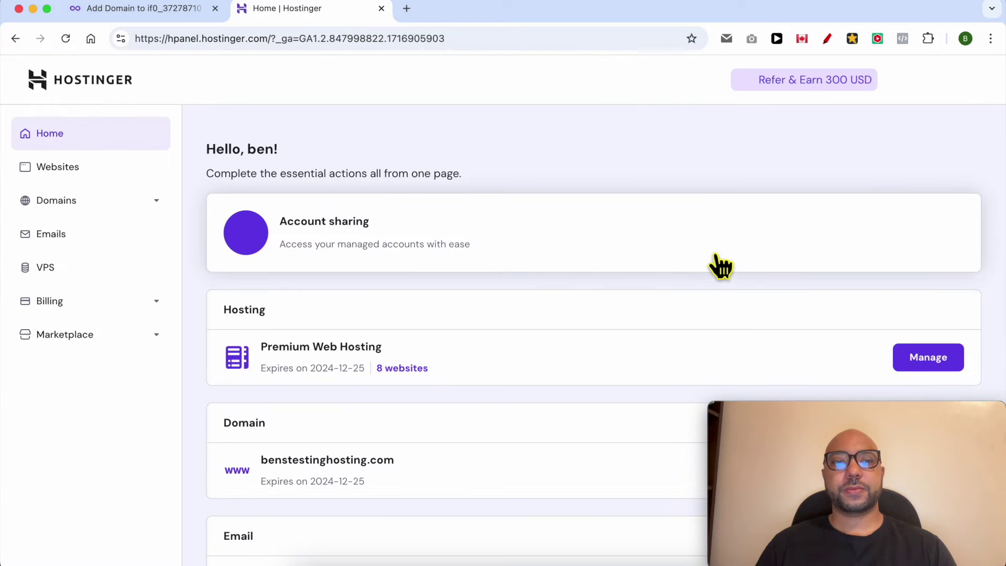
left_click(95, 201)
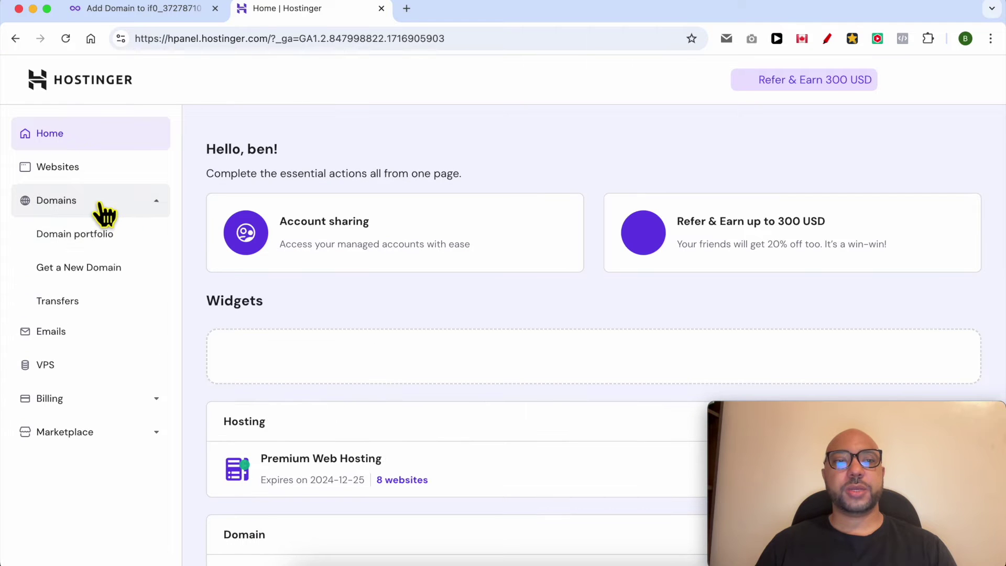
left_click(75, 234)
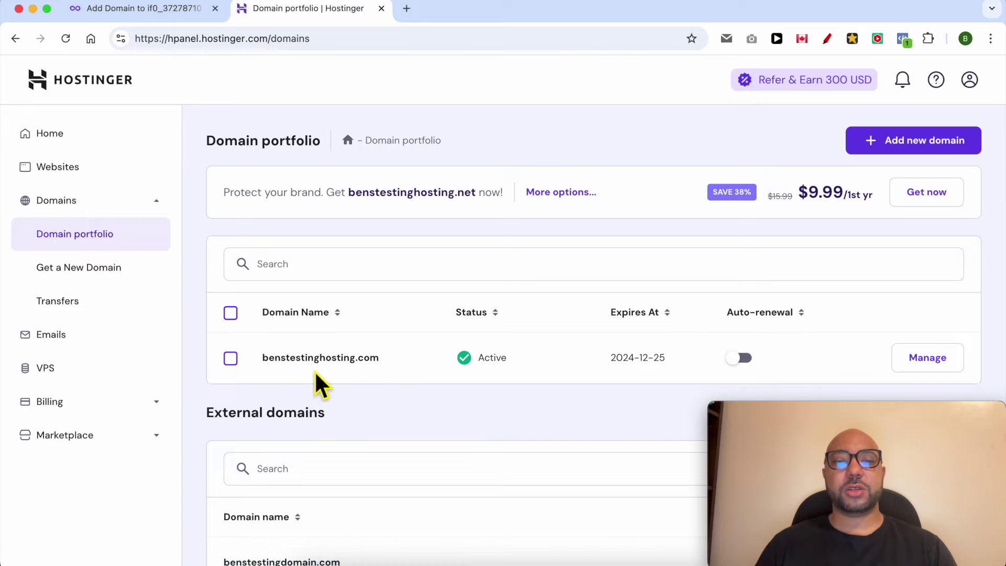
- Copy the domain name benstestinghosting.com and return to the InfinityFree form
left_click_drag(381, 357, 263, 358)
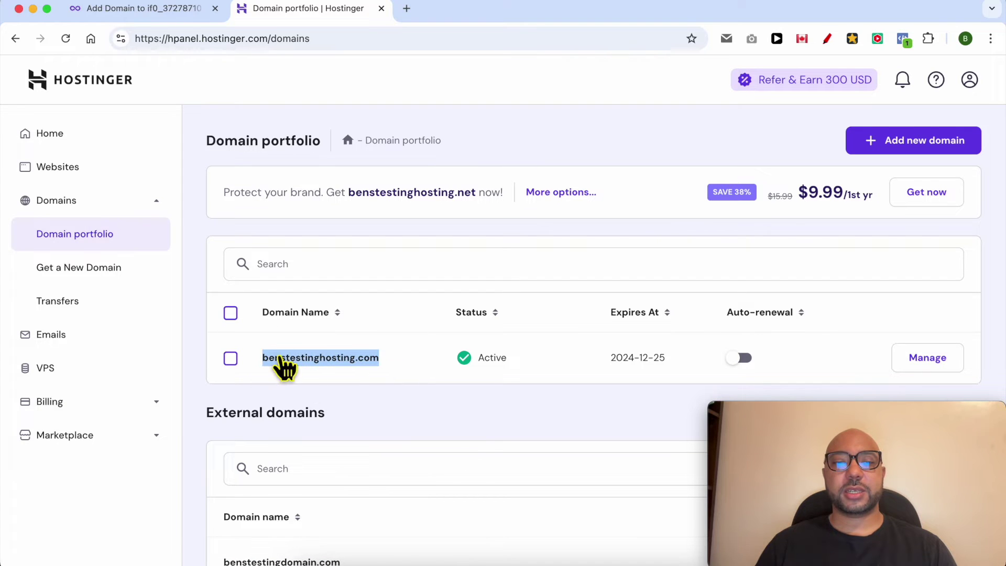
right_click(285, 359)
left_click(301, 369)
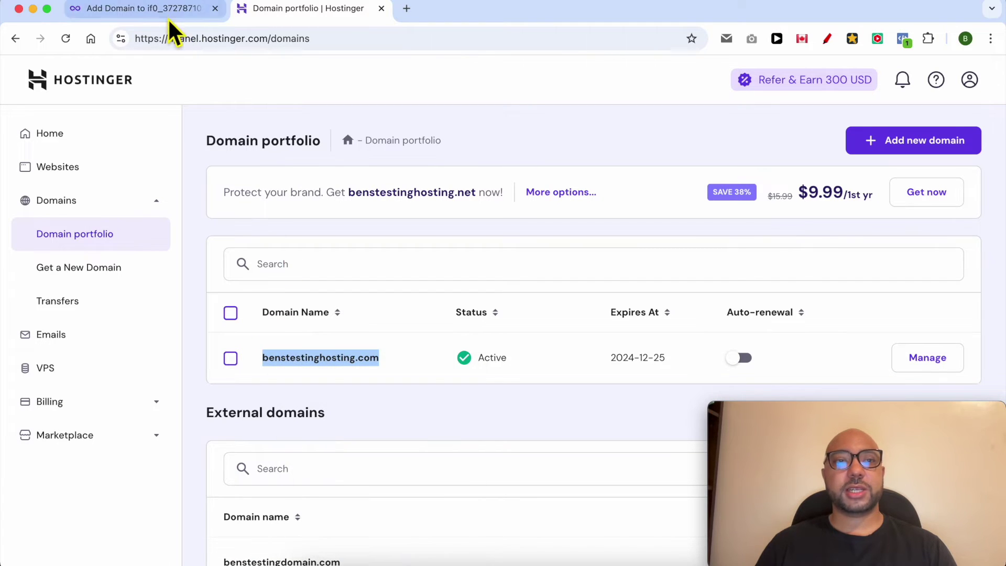
left_click(142, 8)
- Enter benstestinghosting.com as the domain name in the InfinityFree form
right_click(377, 403)
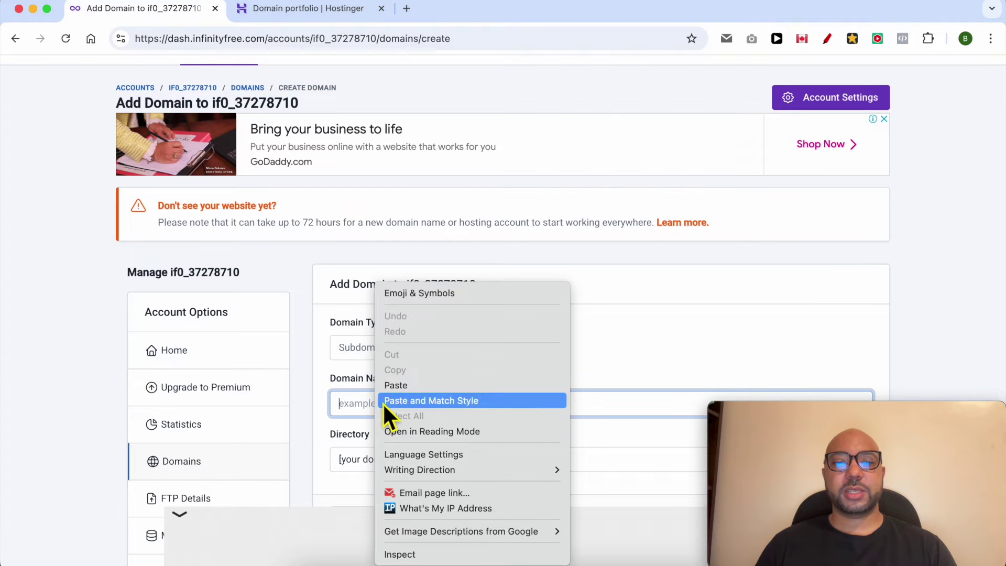
left_click(395, 385)
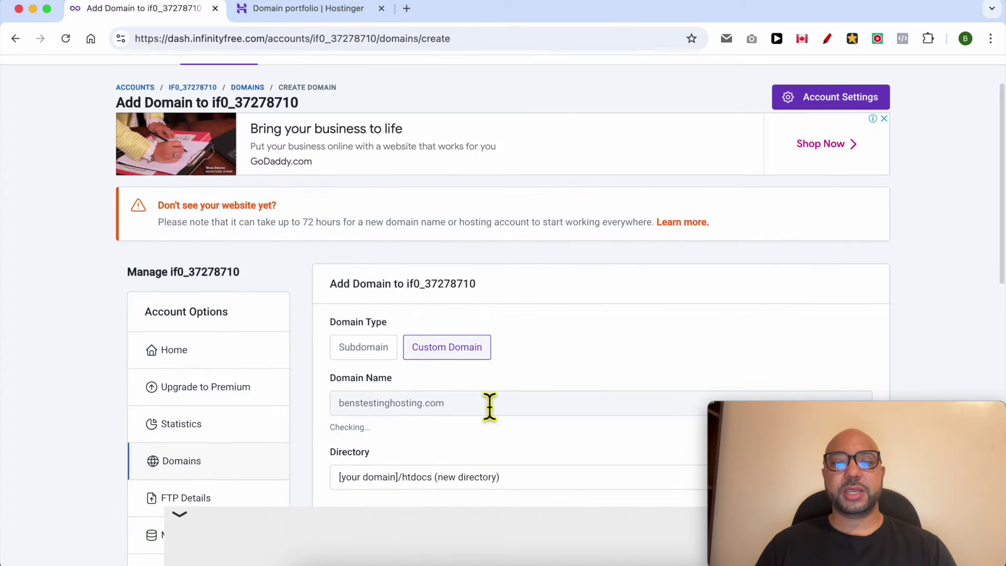
scroll(489, 384, "down", 2)
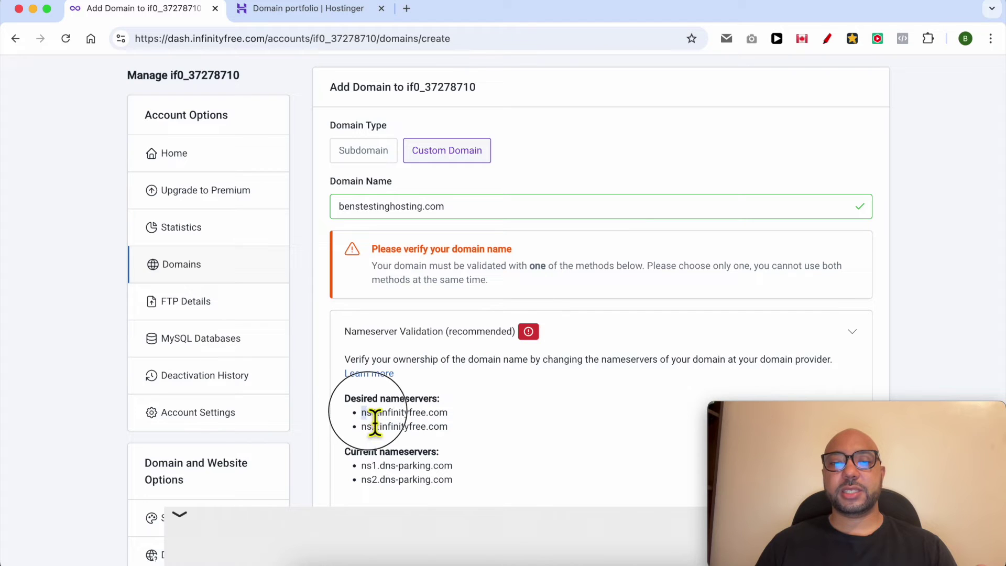
- Copy the desired nameserver ns1.infinityfree.com and return to Hostinger's domain portfolio
left_click_drag(361, 413, 450, 413)
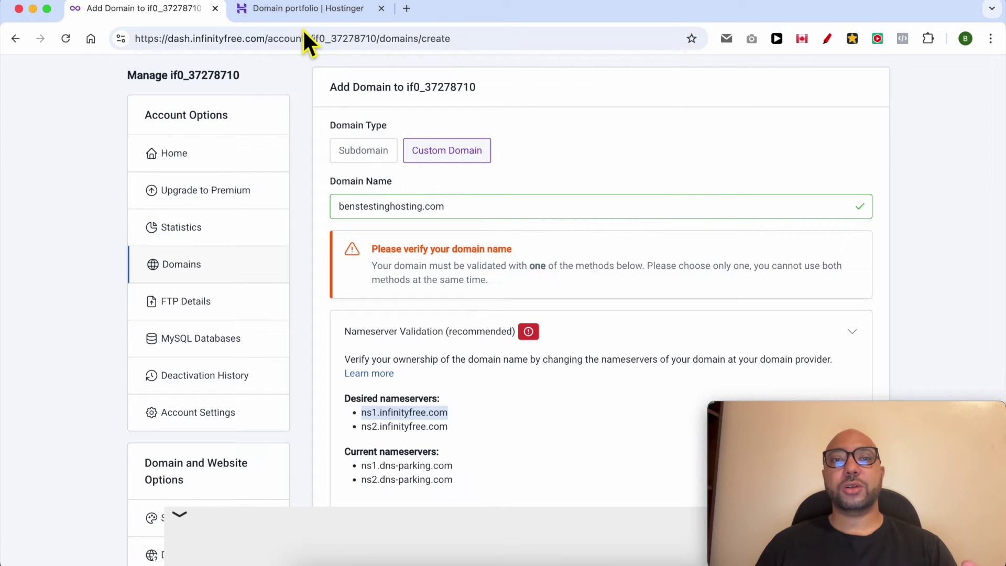
right_click(403, 412)
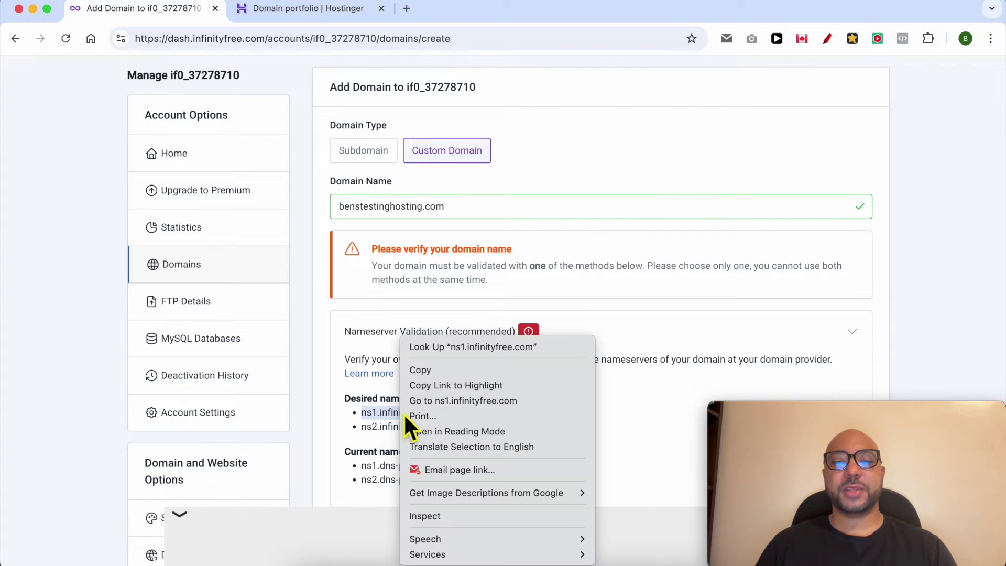
left_click(423, 372)
scroll(441, 424, "down", 2)
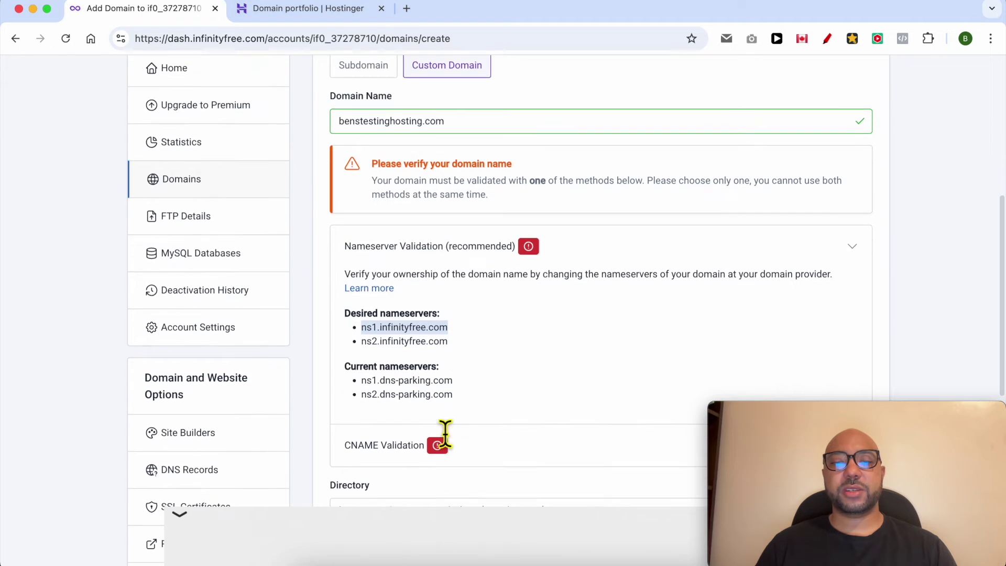
left_click(308, 9)
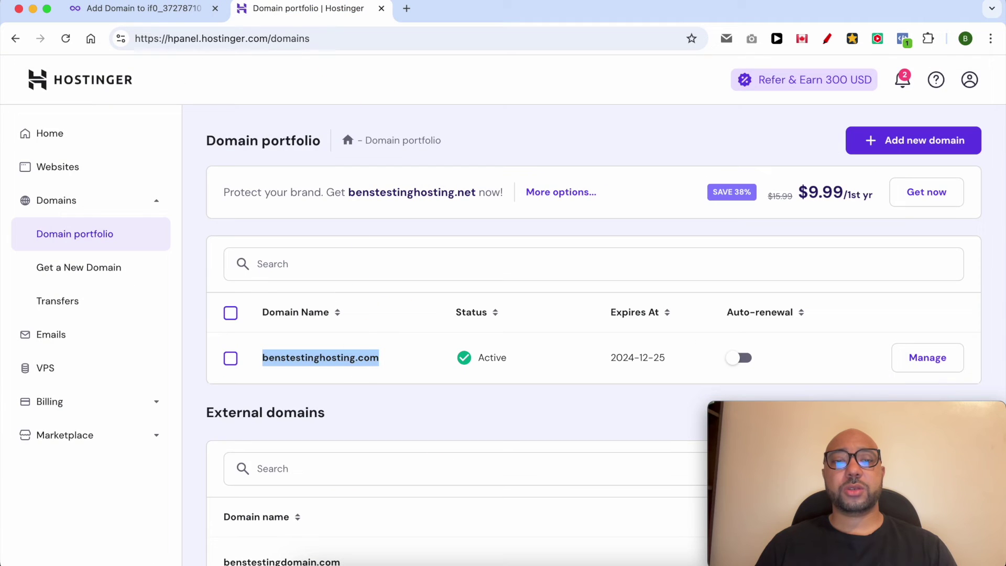
- In the domain's DNS / Nameservers settings, switch to custom nameservers
left_click(351, 363)
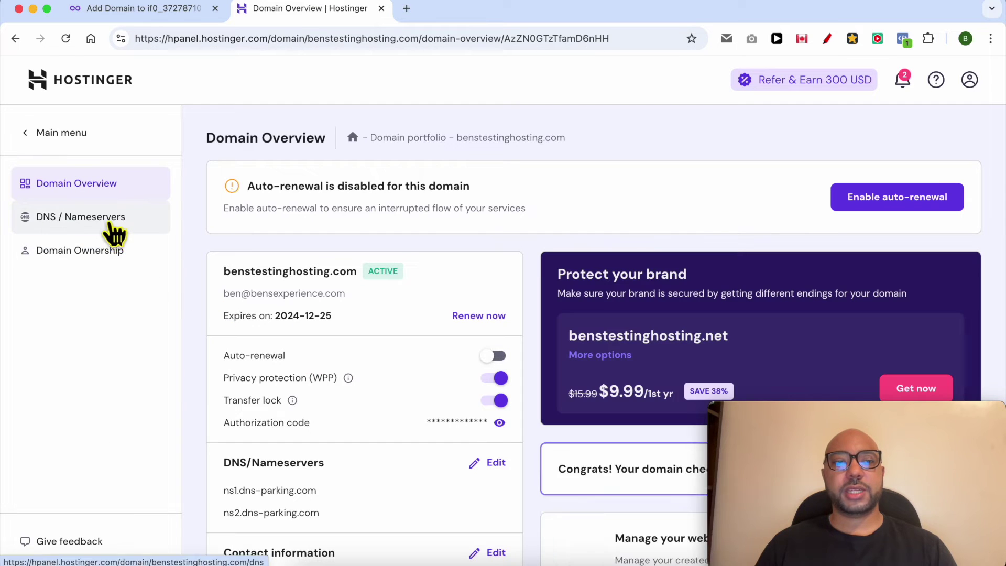
left_click(81, 217)
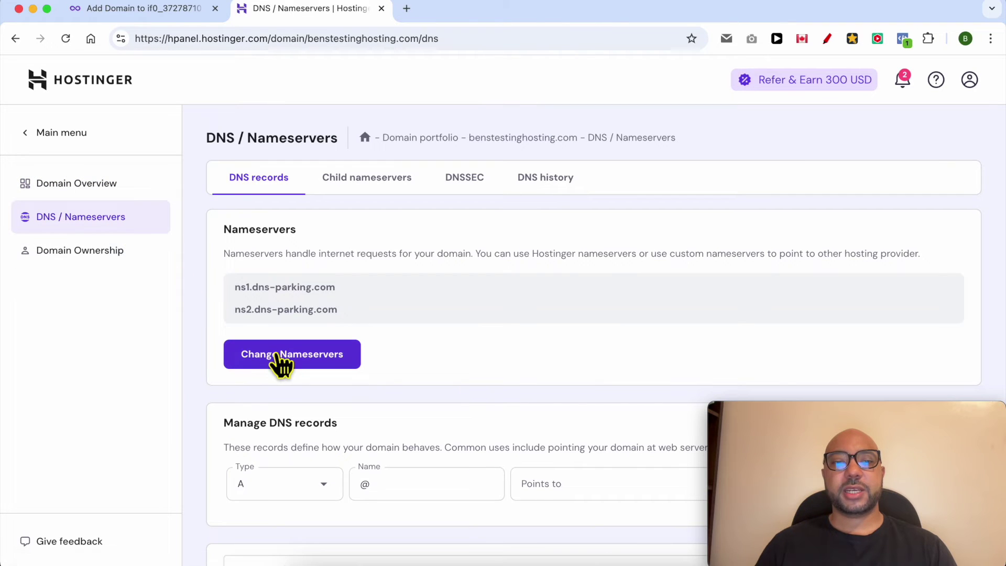
left_click(279, 354)
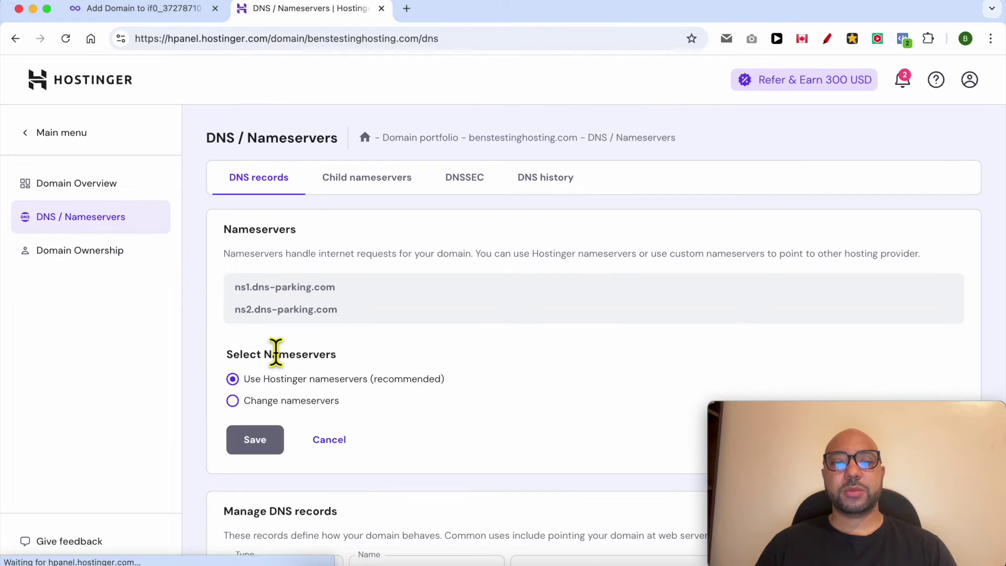
left_click(252, 401)
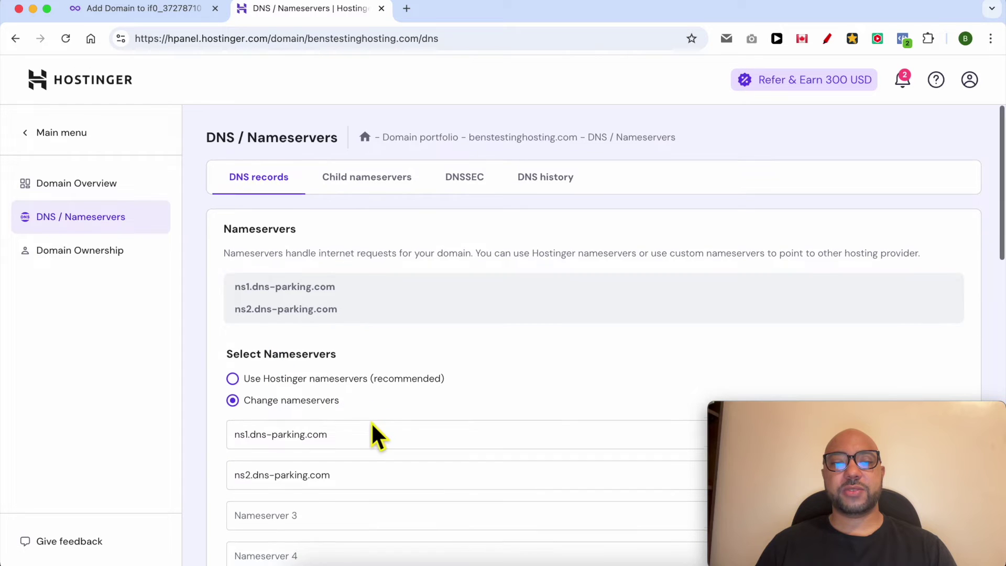
scroll(369, 422, "down", 1)
- Replace the first nameserver with ns1.infinityfree.com
triple_click(329, 402)
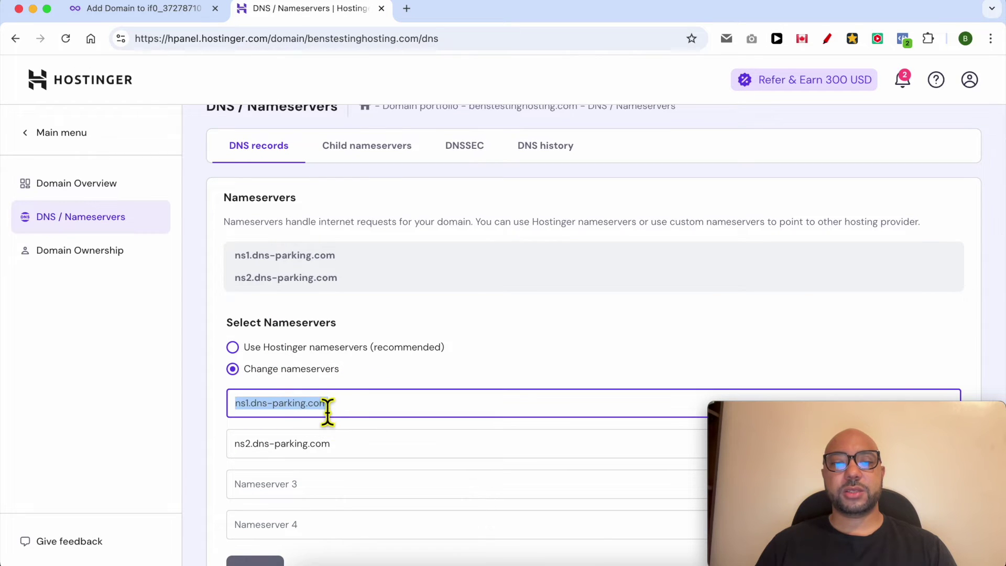
right_click(327, 403)
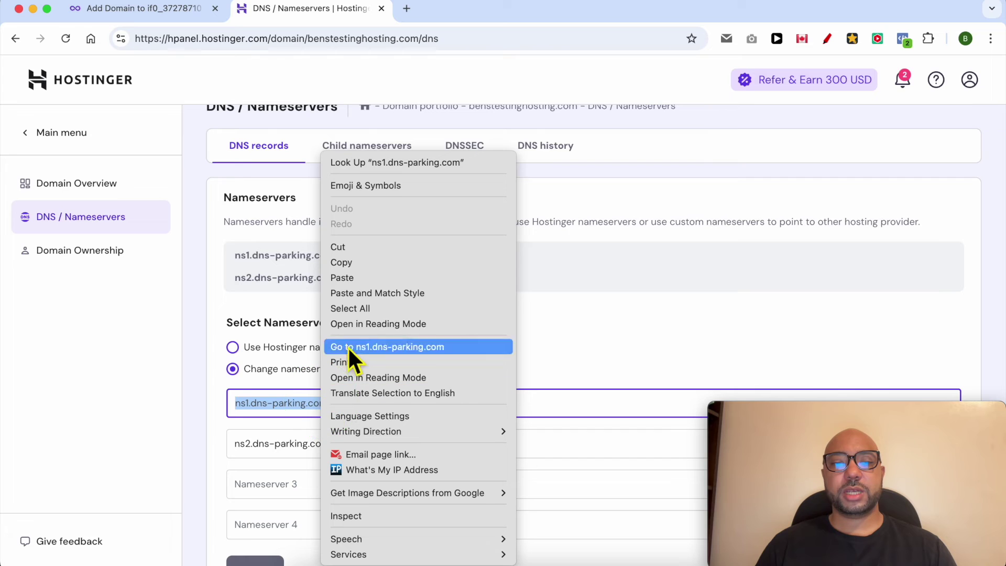
left_click(358, 278)
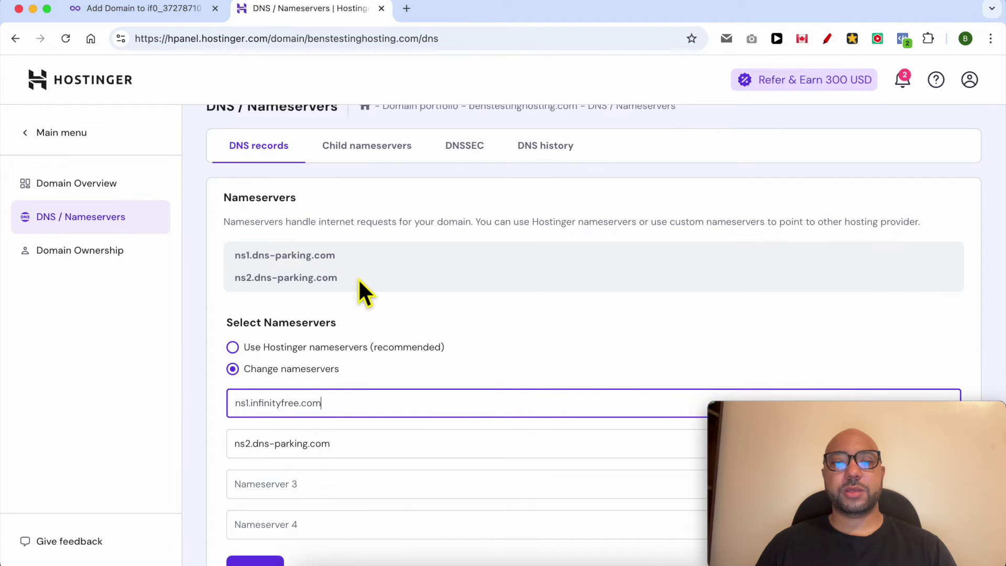
- Copy ns2.infinityfree.com from InfinityFree and set it as the second nameserver
left_click(141, 8)
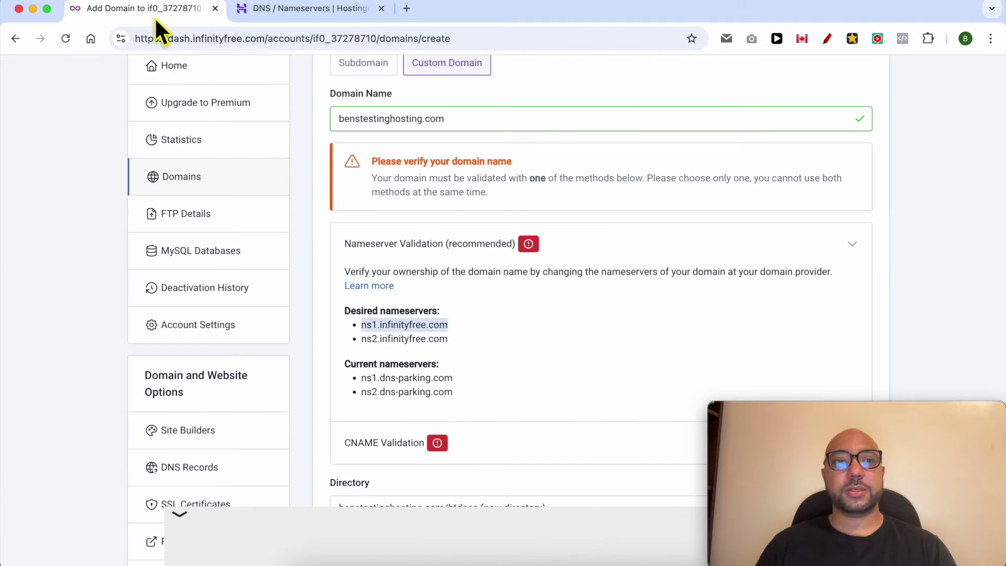
left_click_drag(361, 338, 449, 338)
right_click(425, 338)
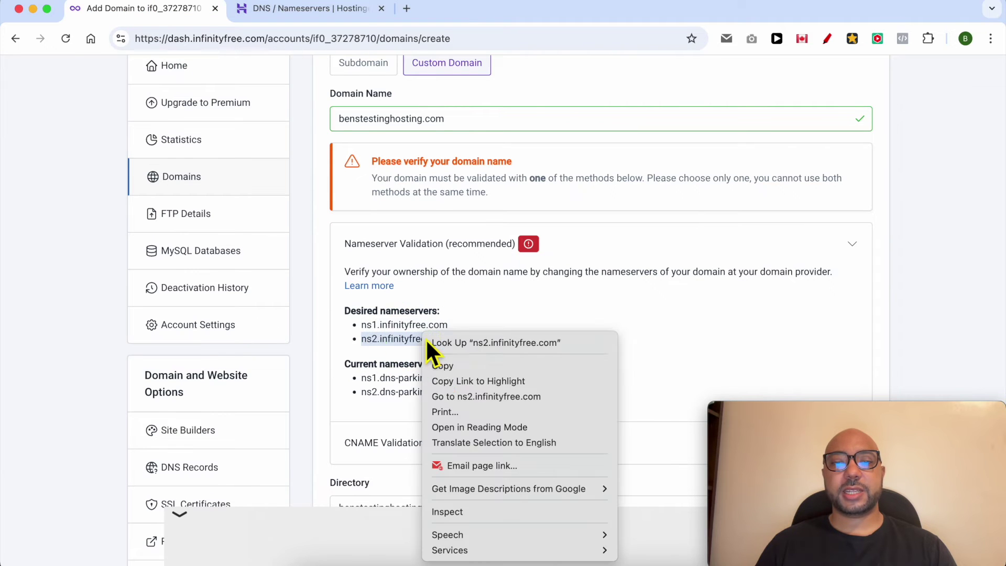
left_click(439, 366)
left_click(276, 11)
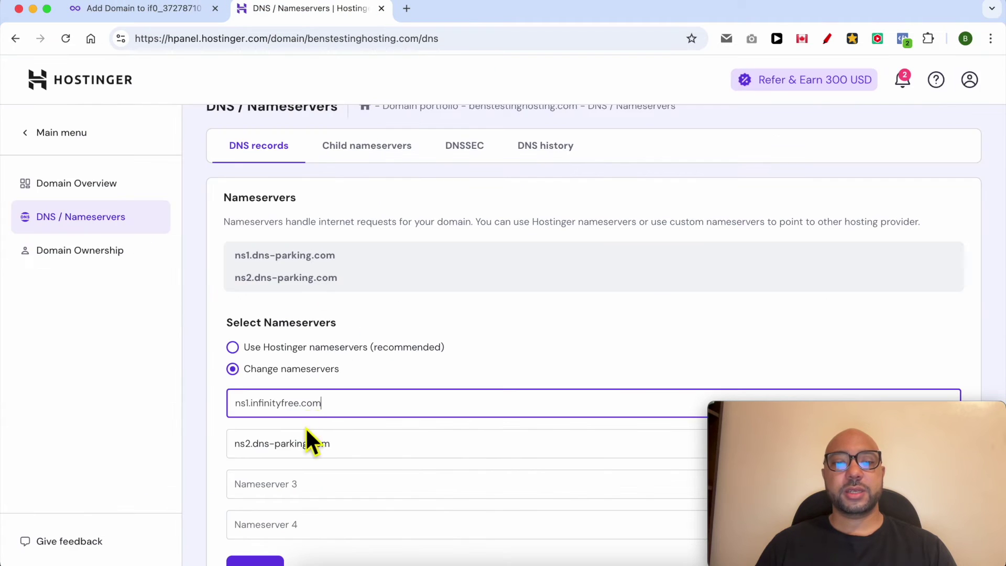
double_click(295, 444)
right_click(294, 443)
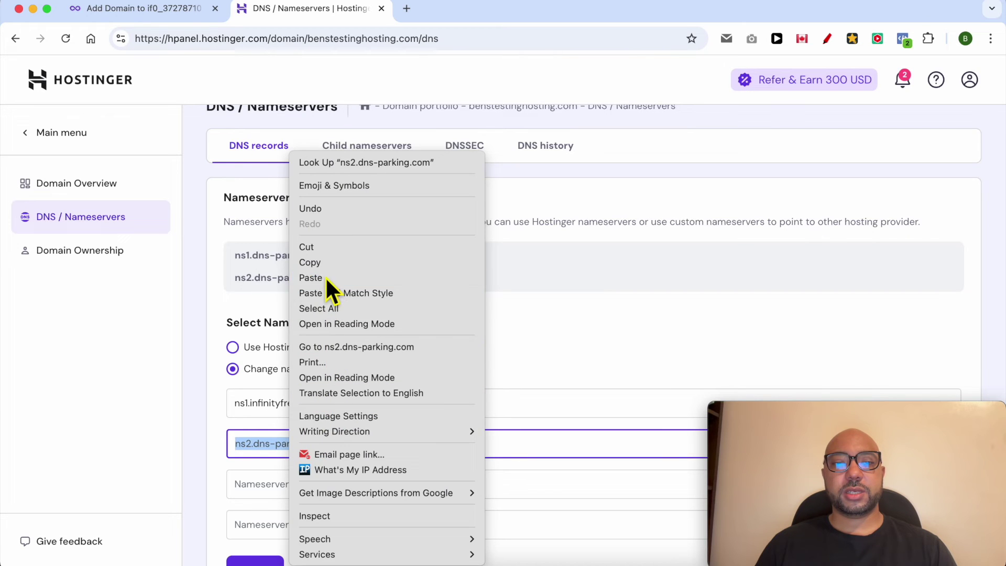
left_click(310, 278)
scroll(326, 314, "down", 3)
- Save the InfinityFree nameservers, dismiss the confirmation and return to InfinityFree
left_click(260, 417)
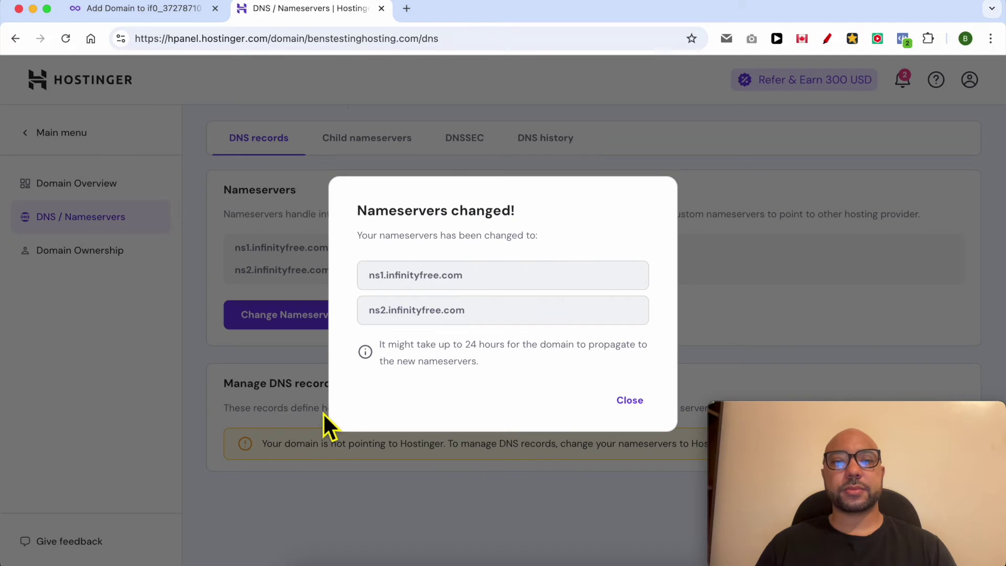
left_click_drag(357, 211, 519, 211)
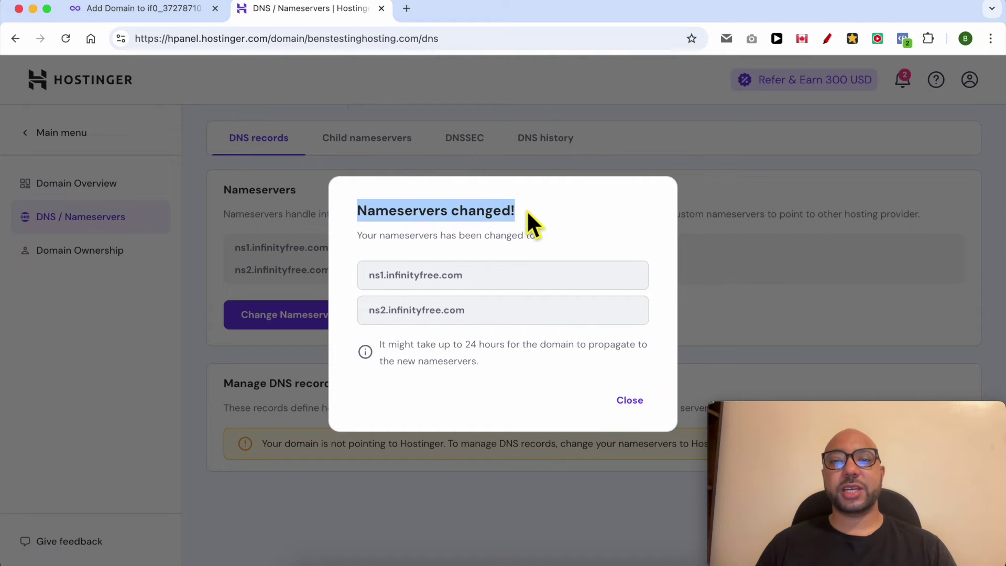
left_click(629, 400)
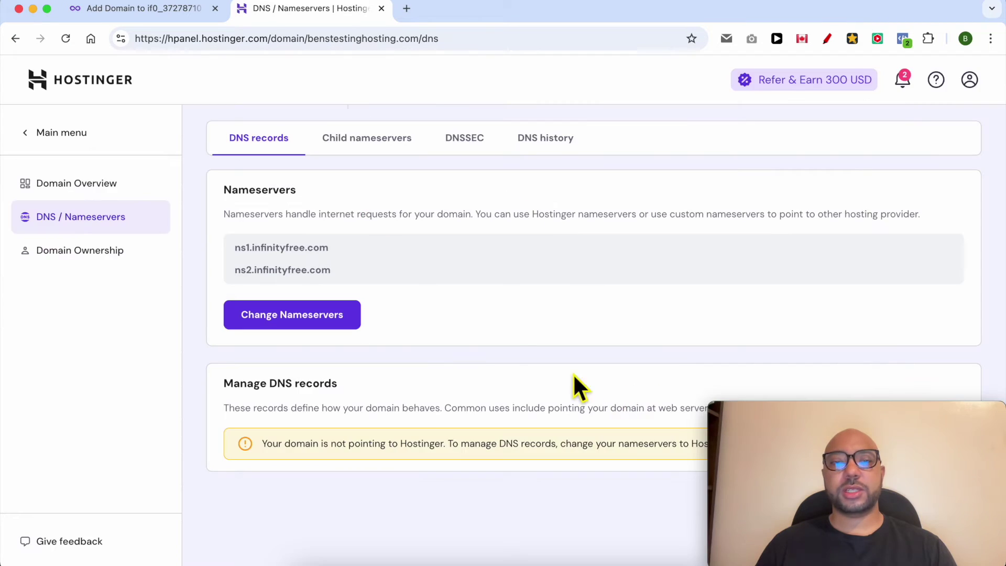
left_click(141, 8)
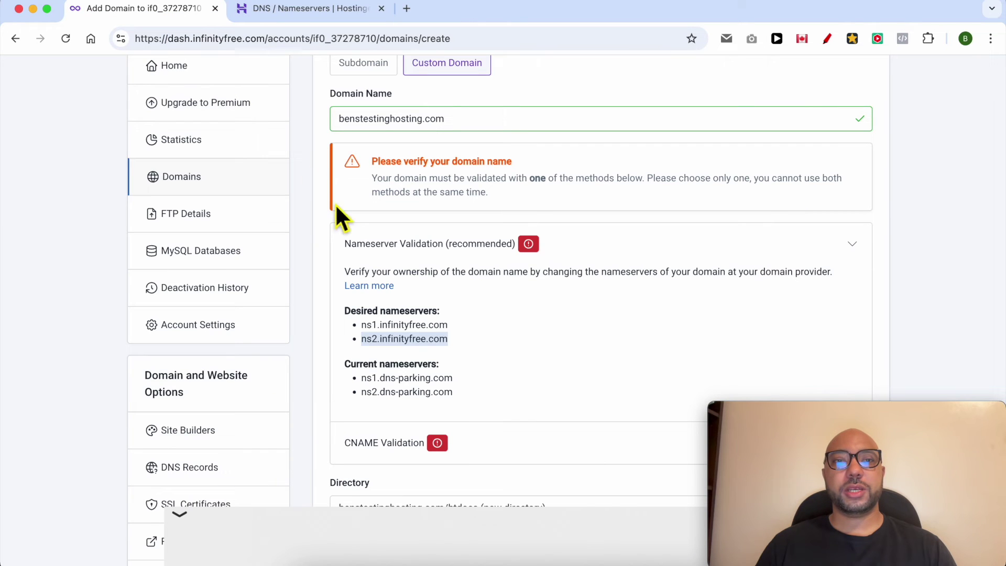
- Set the directory to bensexperience.infinityfreeapp.com/htdocs and add the domain to the account
left_click(491, 340)
scroll(507, 341, "down", 1)
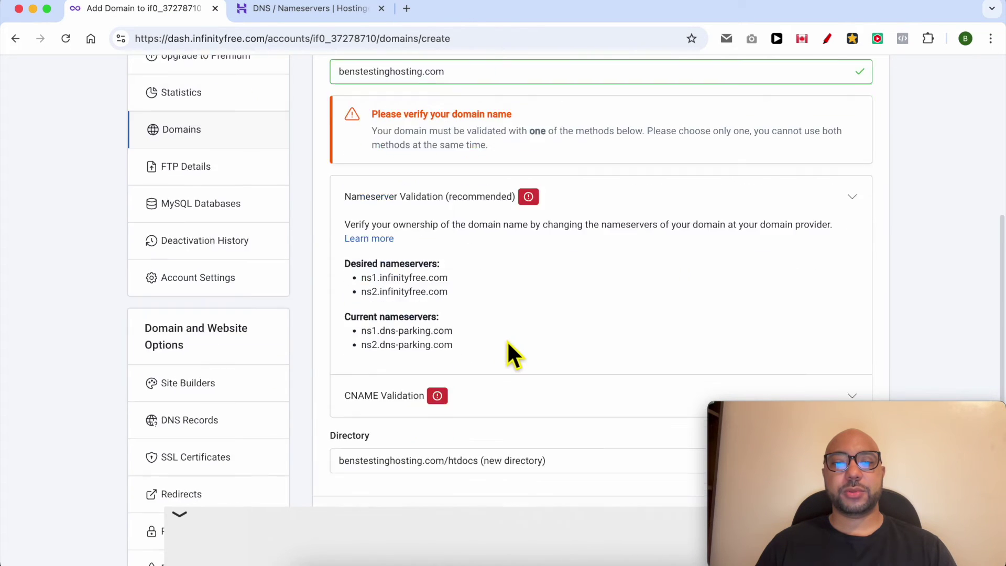
scroll(506, 340, "down", 3)
scroll(484, 321, "down", 5)
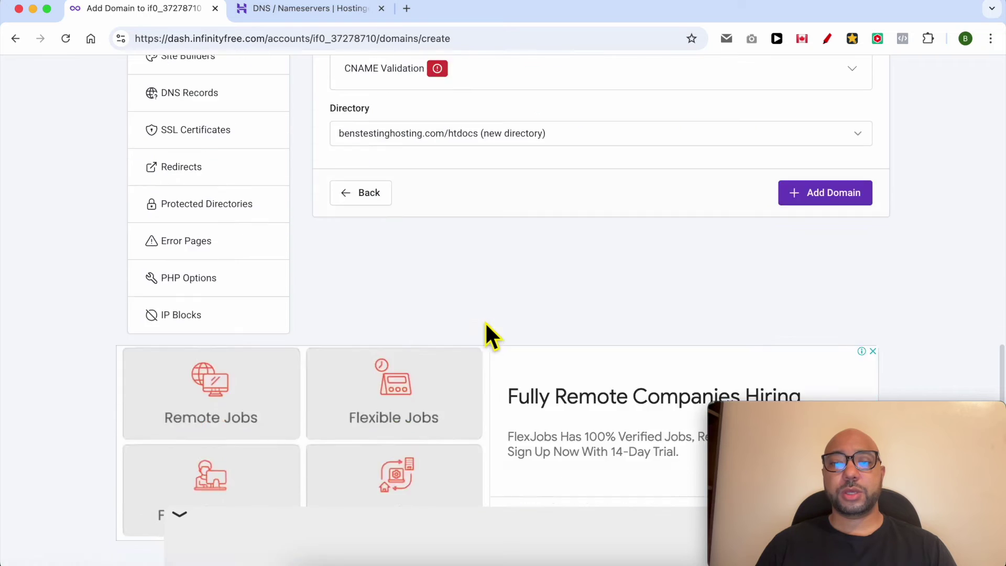
scroll(485, 322, "up", 1)
left_click(428, 180)
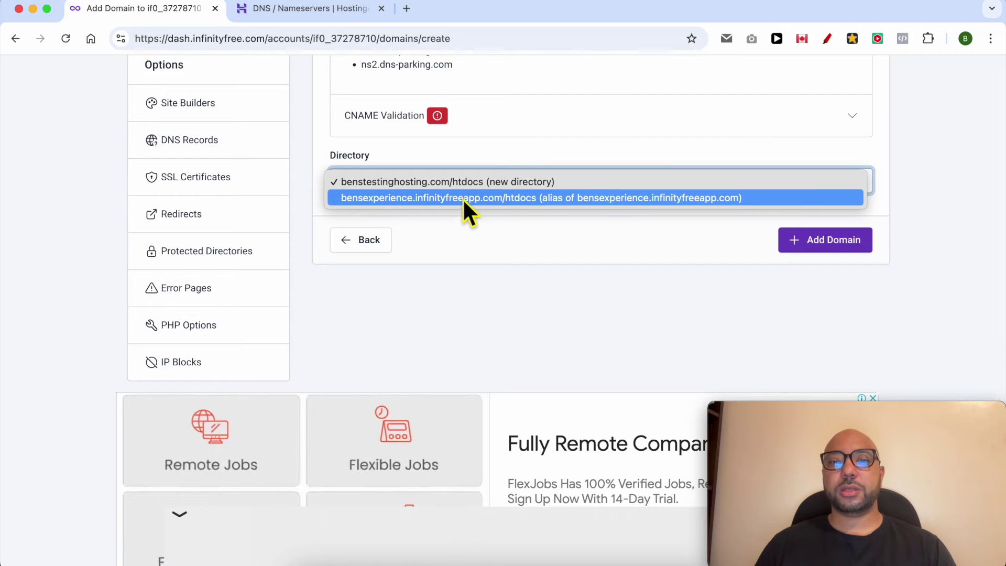
left_click(538, 202)
left_click(833, 240)
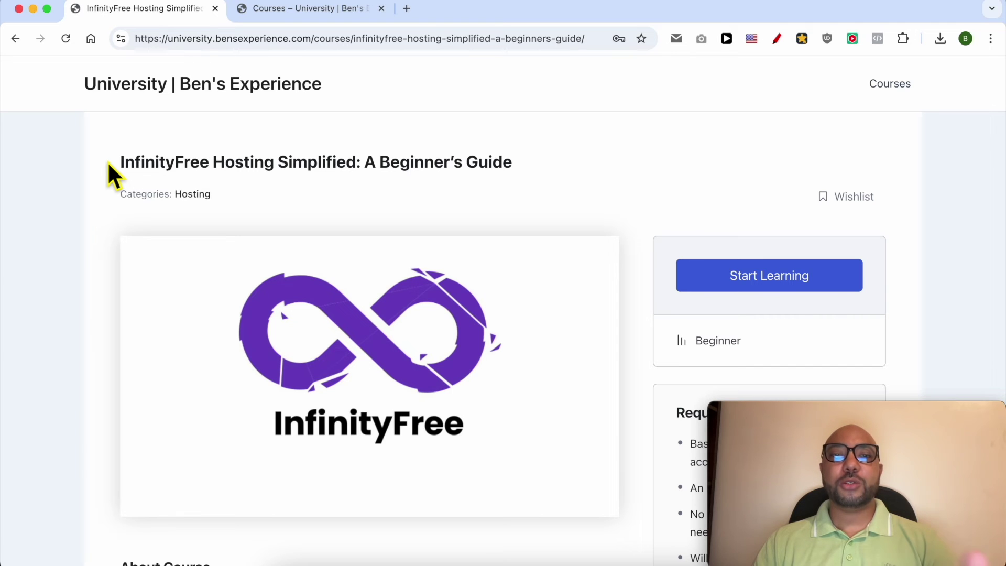
scroll(108, 161, "down", 2)
scroll(108, 160, "down", 3)
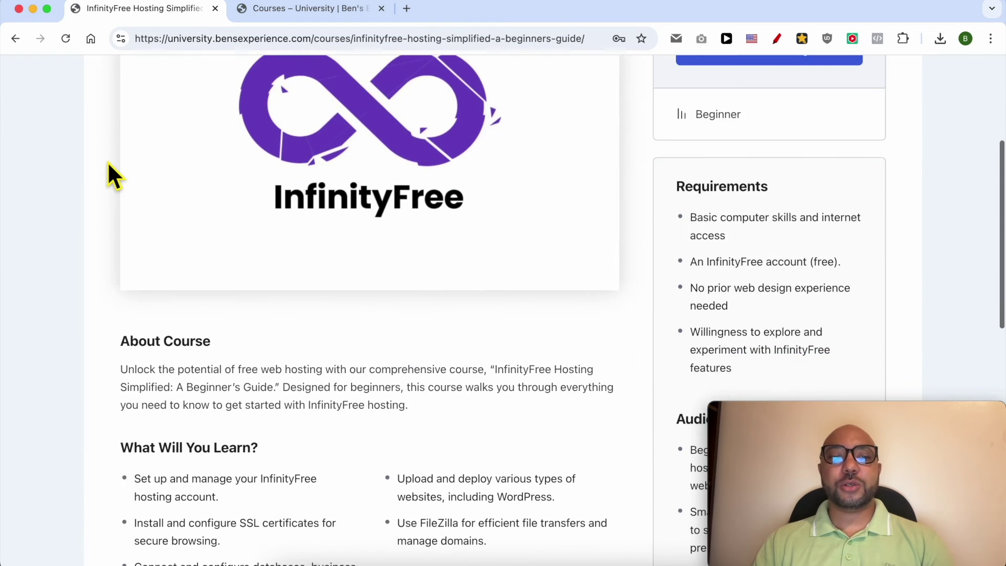
scroll(108, 161, "down", 3)
scroll(108, 161, "down", 4)
scroll(107, 160, "down", 2)
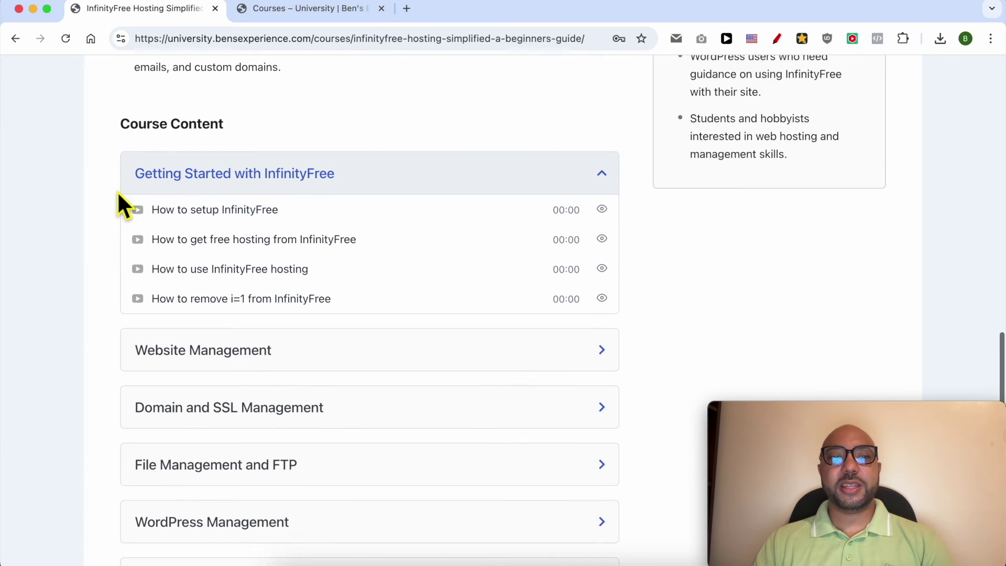
scroll(117, 191, "down", 1)
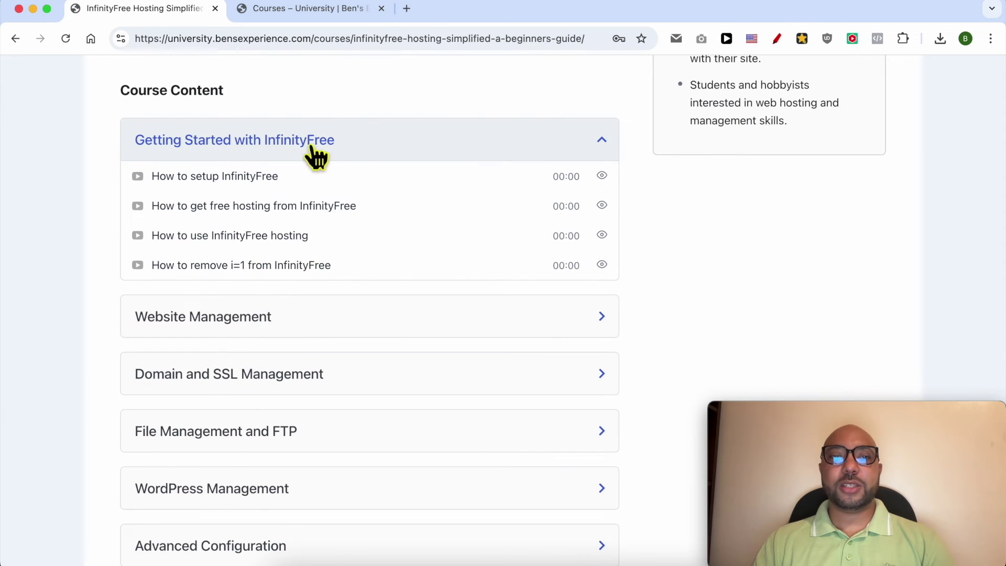
- Expand the Website, Domain/SSL, FTP, WordPress and Advanced lesson sections, then go to Courses
left_click(275, 315)
scroll(243, 324, "down", 1)
scroll(243, 323, "down", 2)
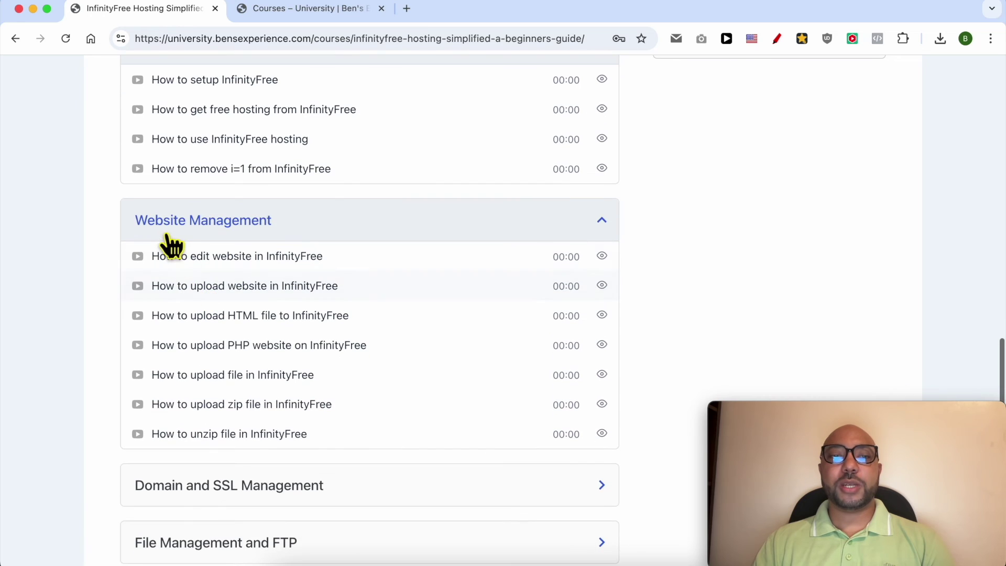
scroll(236, 235, "down", 2)
scroll(268, 229, "down", 2)
scroll(283, 211, "down", 1)
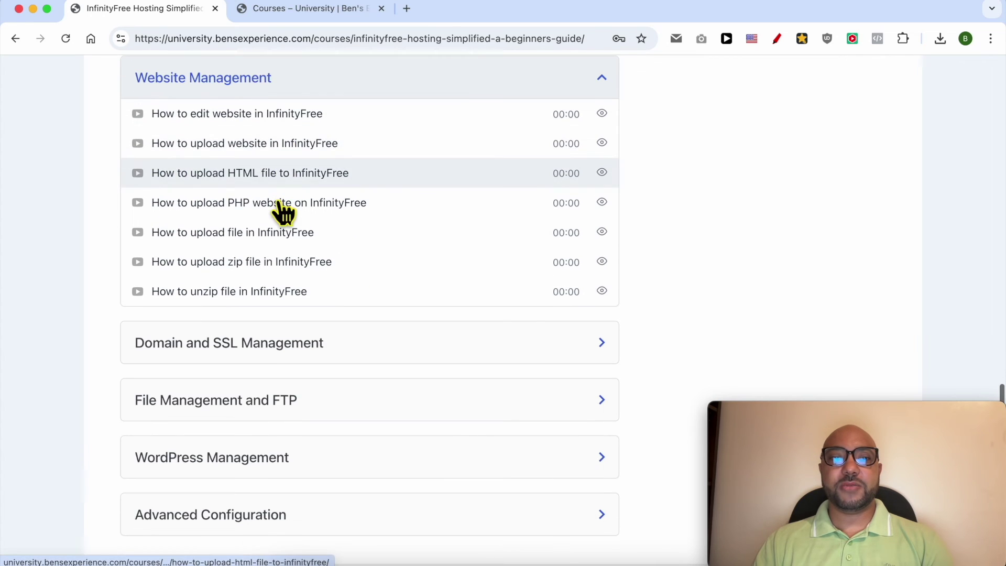
left_click(243, 342)
scroll(197, 342, "down", 2)
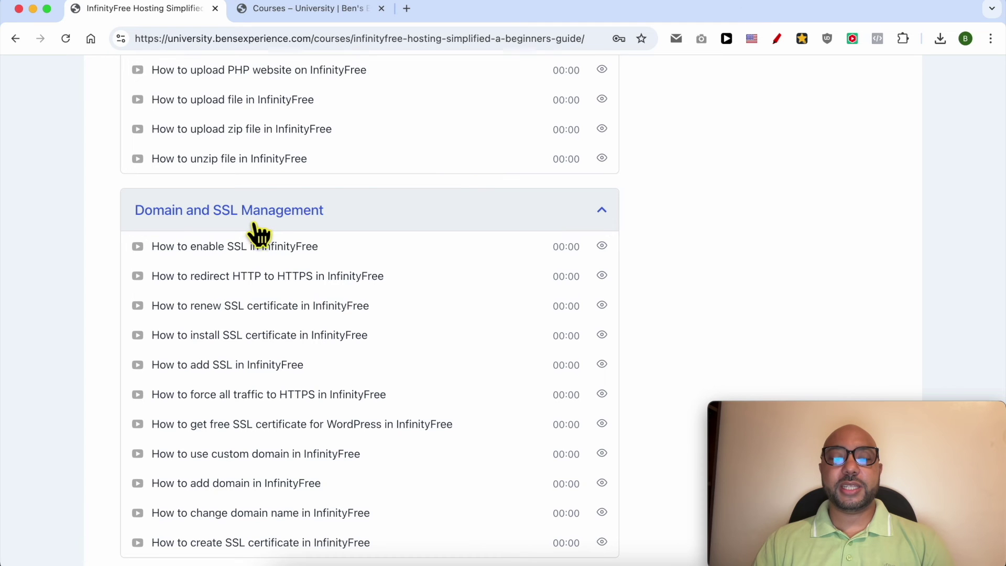
scroll(267, 232, "down", 2)
scroll(279, 228, "down", 2)
scroll(236, 299, "down", 1)
left_click(200, 332)
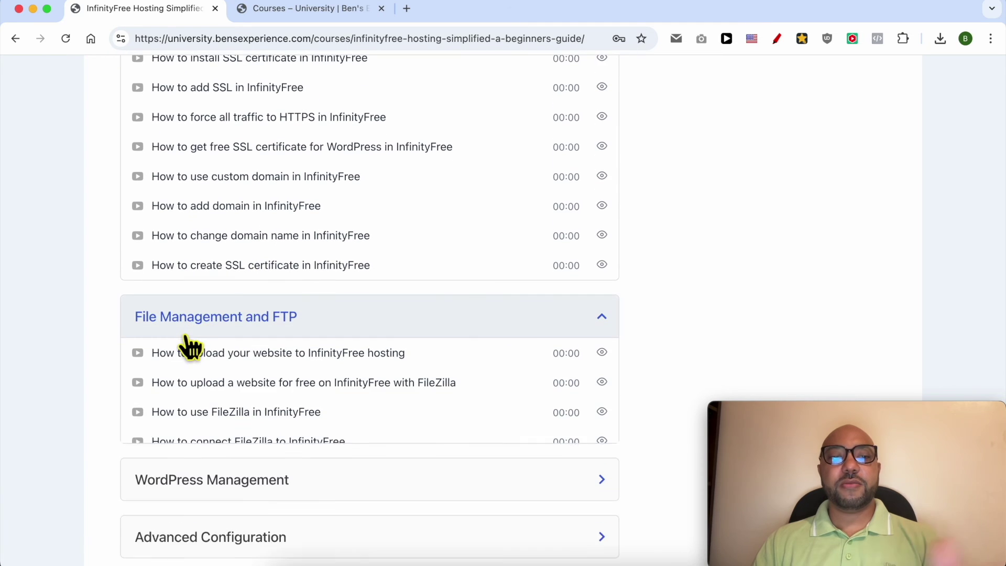
scroll(204, 338, "down", 2)
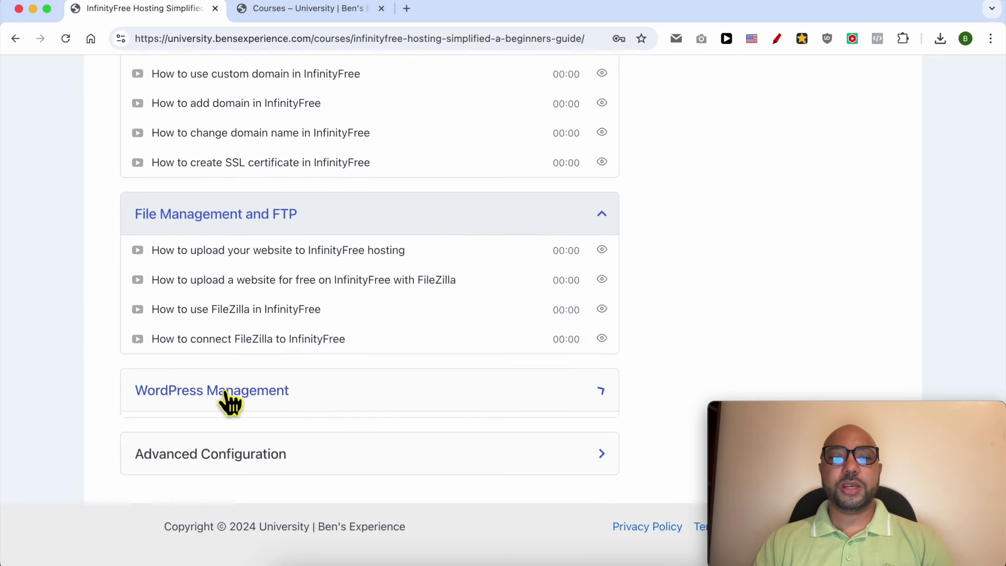
left_click(228, 388)
scroll(220, 369, "down", 2)
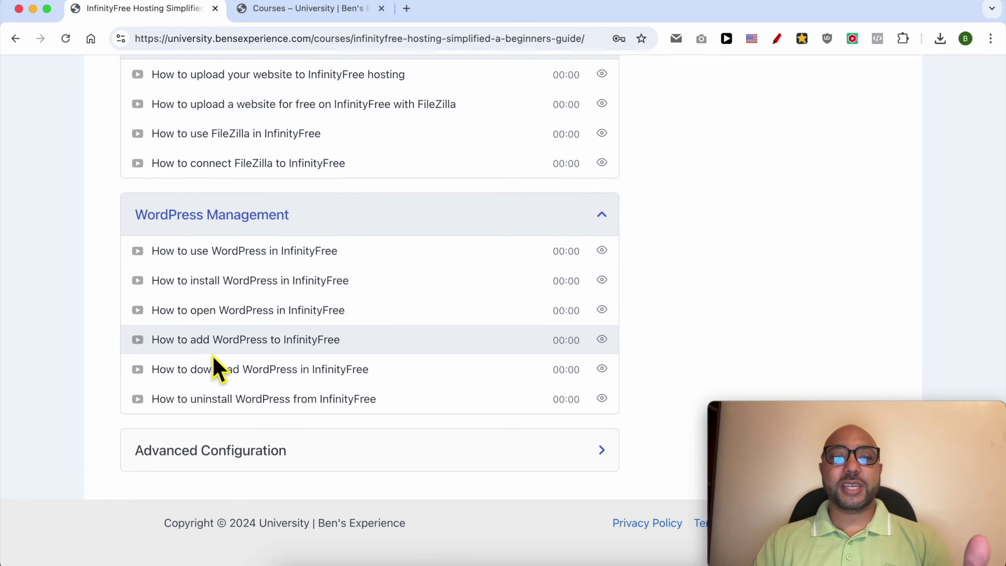
left_click(214, 449)
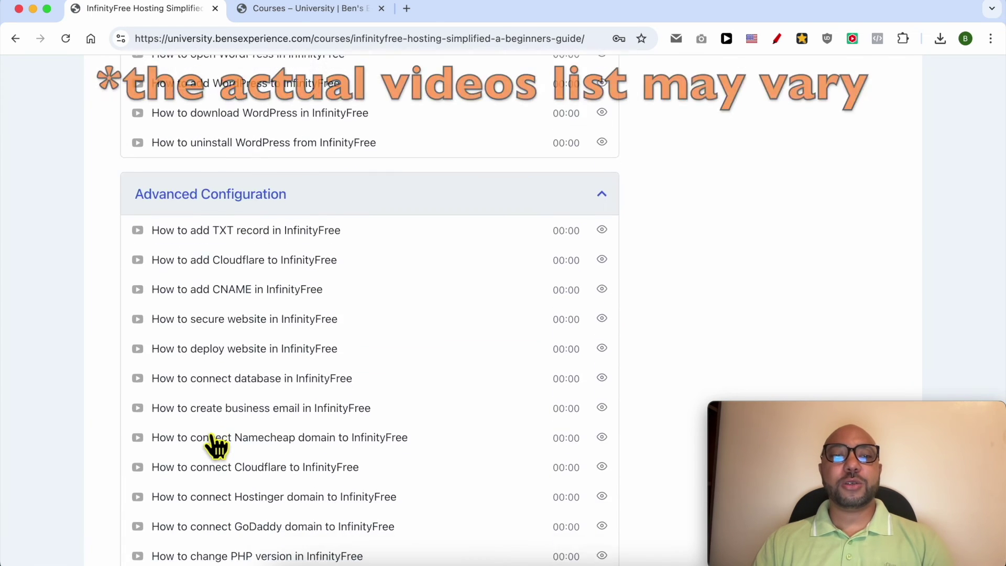
scroll(216, 393, "down", 3)
scroll(208, 315, "down", 3)
scroll(208, 267, "down", 3)
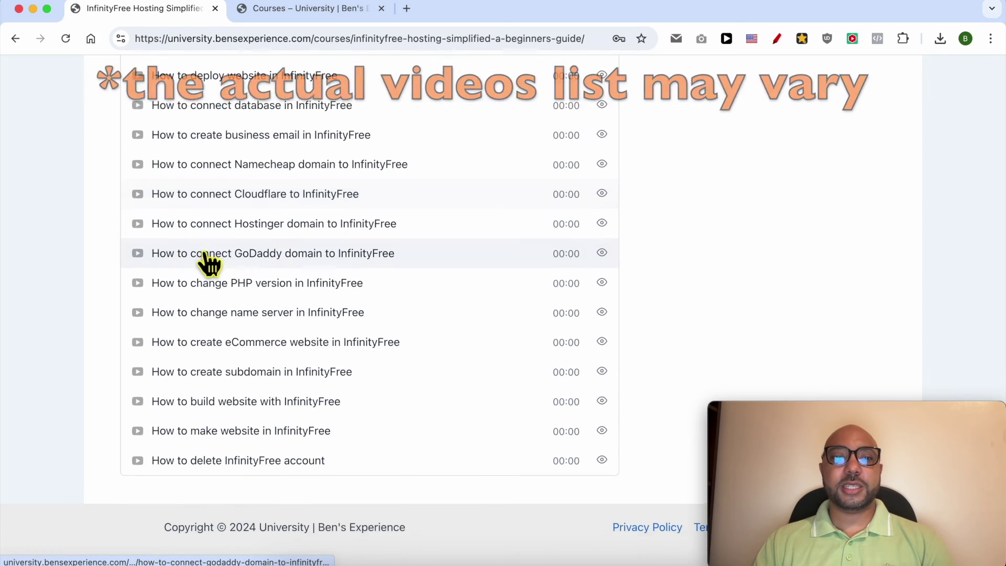
scroll(52, 359, "up", 3)
scroll(52, 359, "up", 8)
scroll(51, 359, "up", 8)
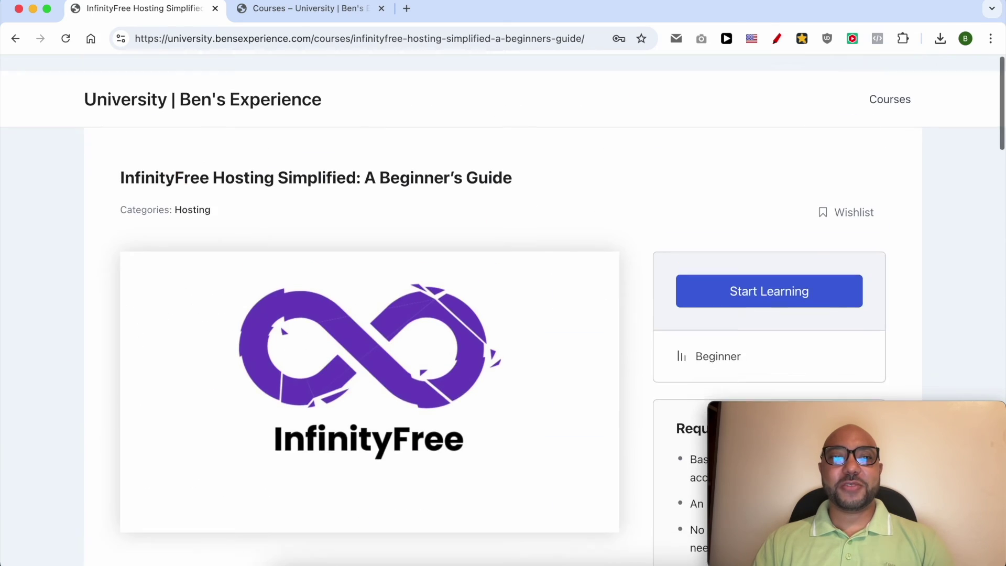
left_click(310, 9)
scroll(53, 216, "down", 5)
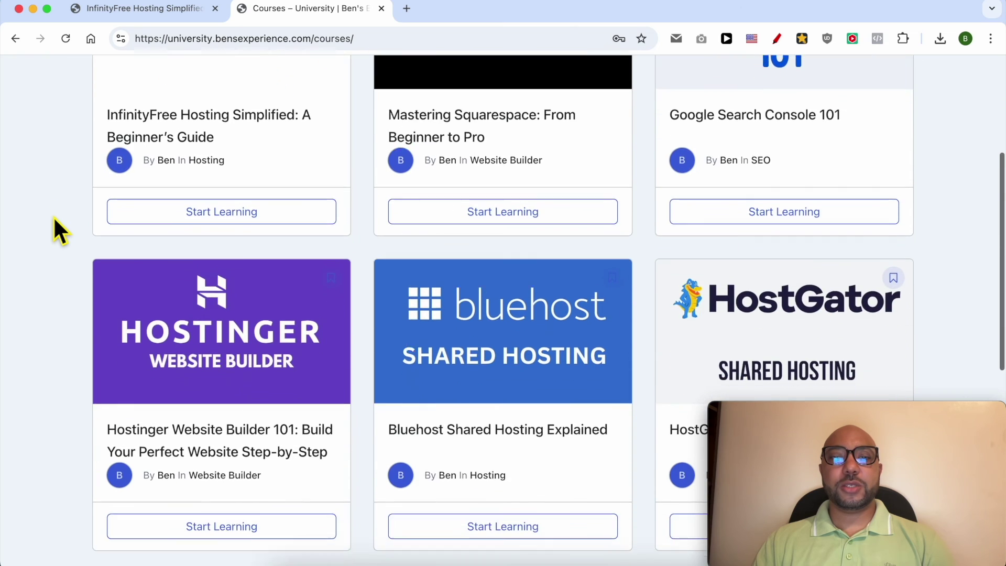
scroll(52, 216, "down", 5)
scroll(52, 216, "down", 2)
scroll(53, 215, "down", 2)
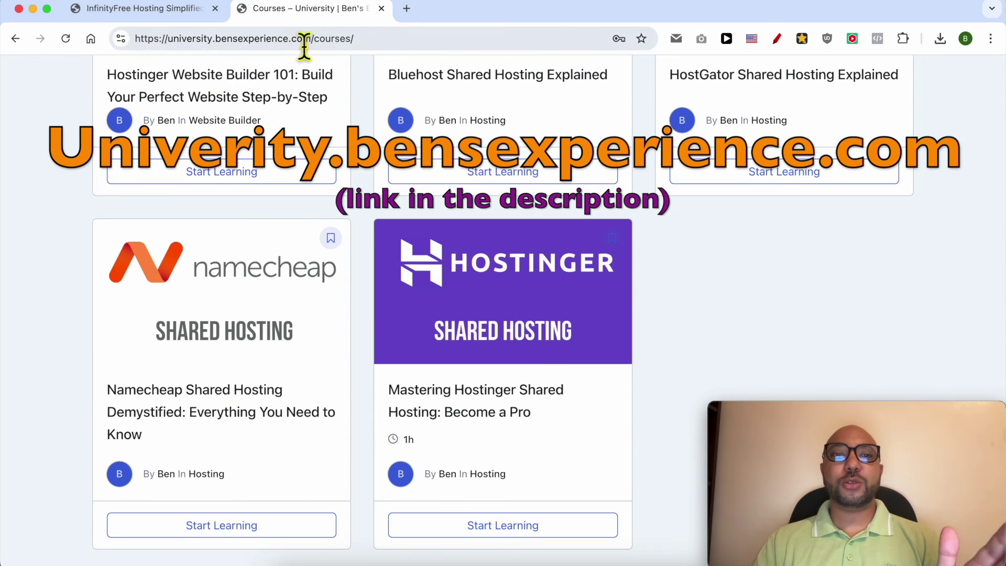
left_click_drag(312, 38, 115, 40)
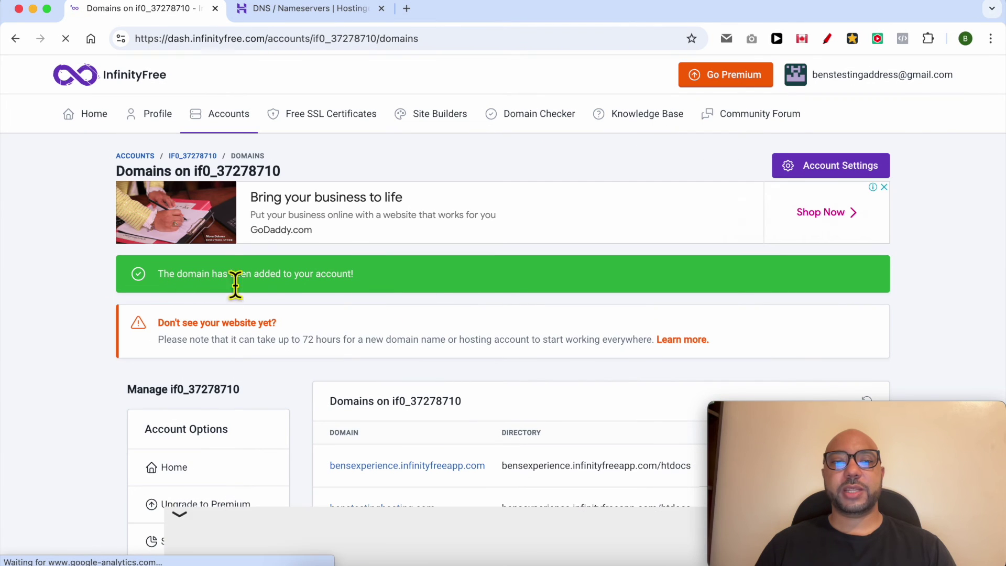
scroll(395, 290, "down", 3)
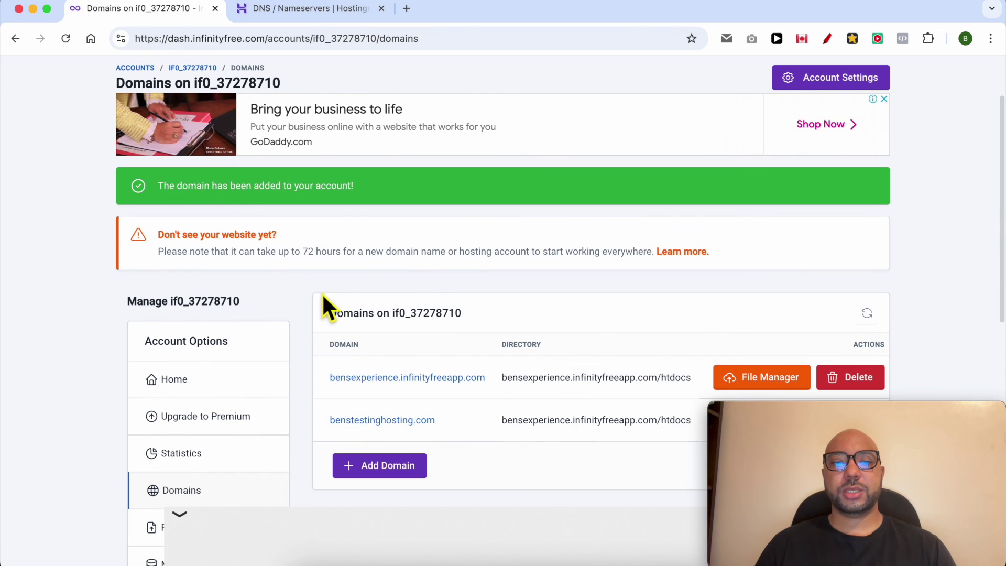
left_click_drag(158, 260, 637, 259)
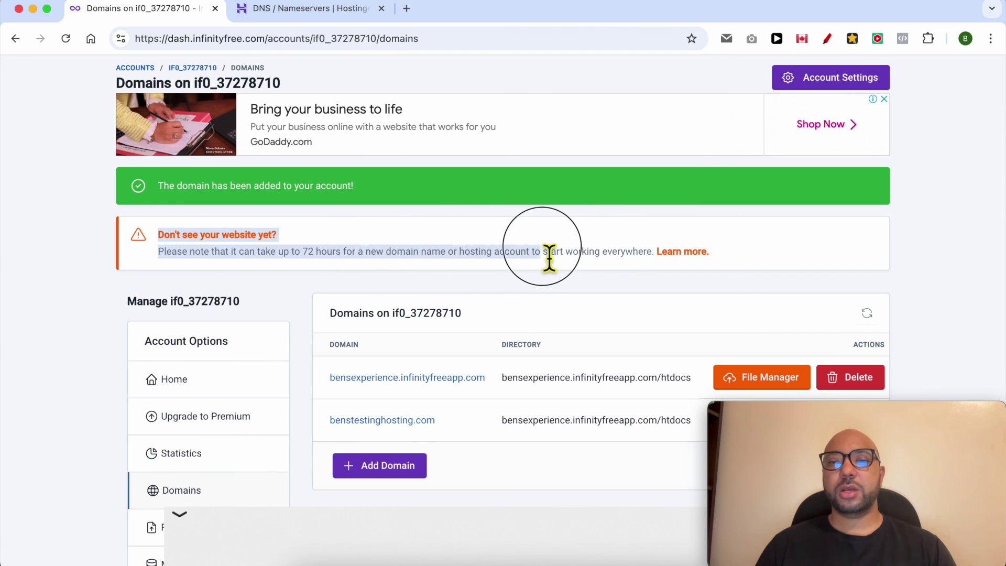
scroll(599, 310, "down", 3)
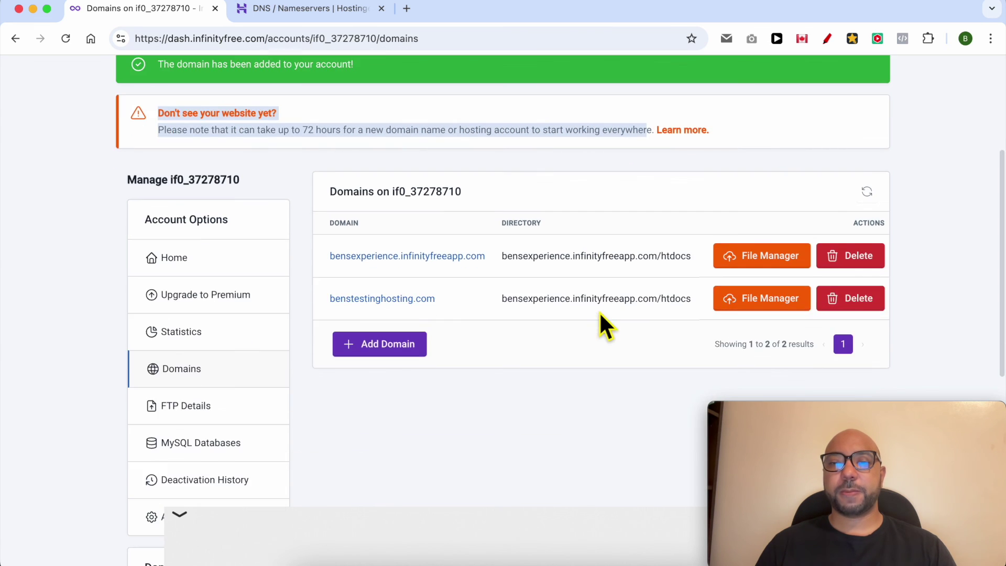
left_click_drag(458, 302, 369, 299)
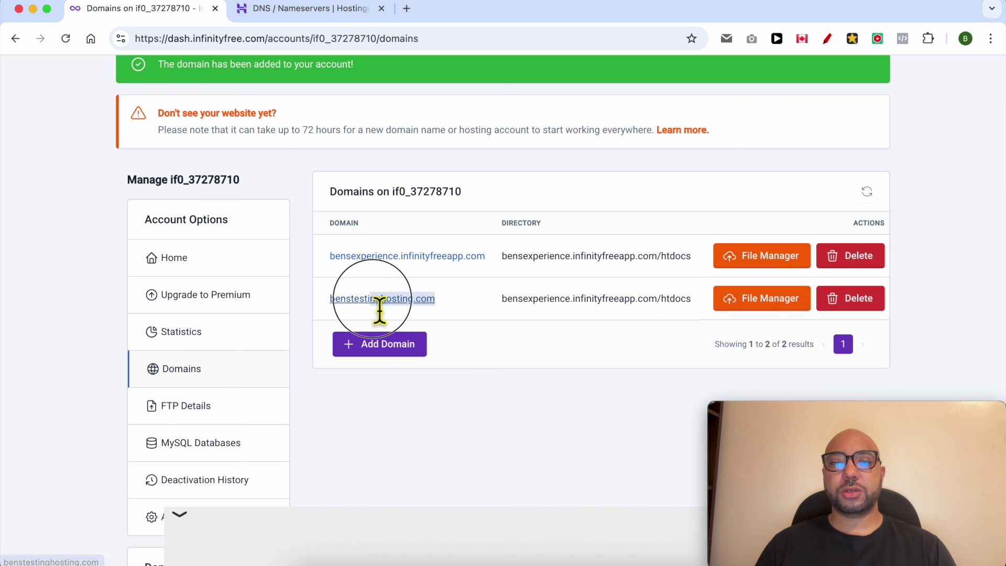
left_click_drag(488, 256, 332, 262)
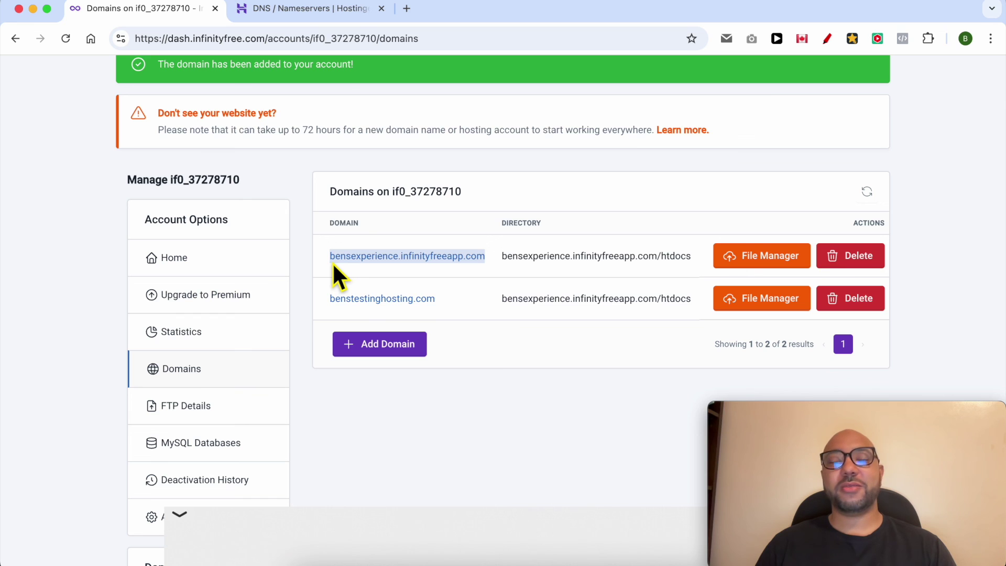
left_click(470, 307)
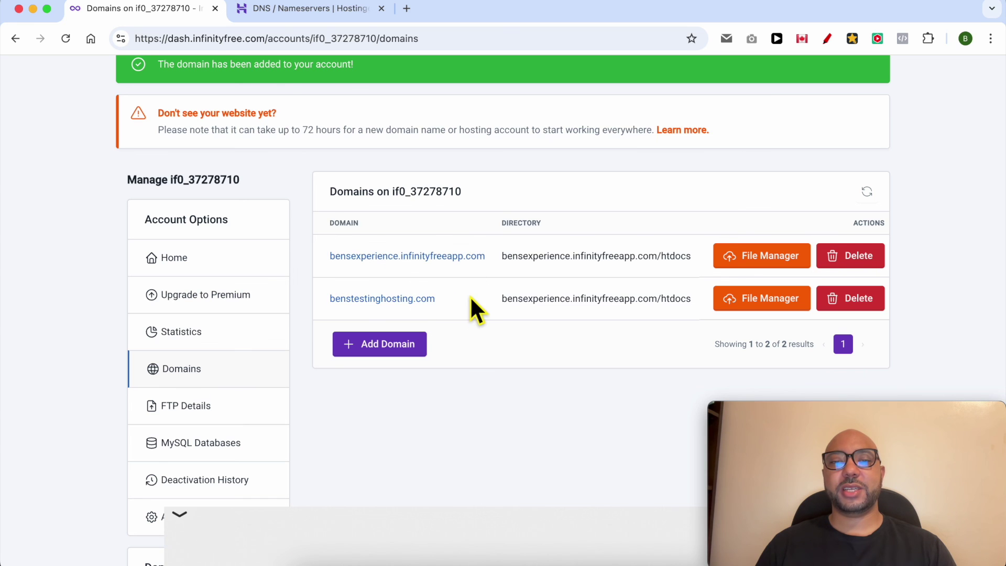
double_click(470, 301)
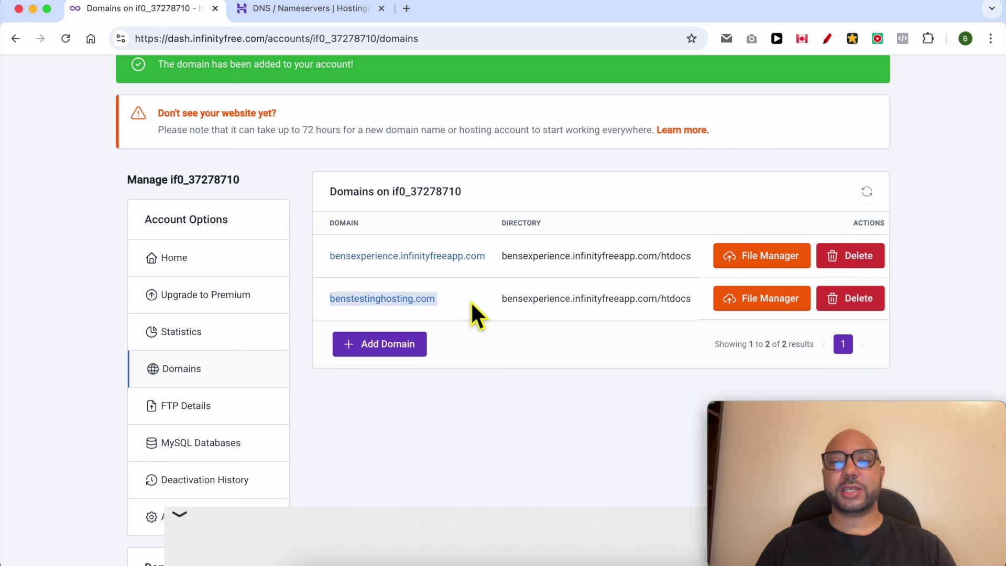
triple_click(574, 256)
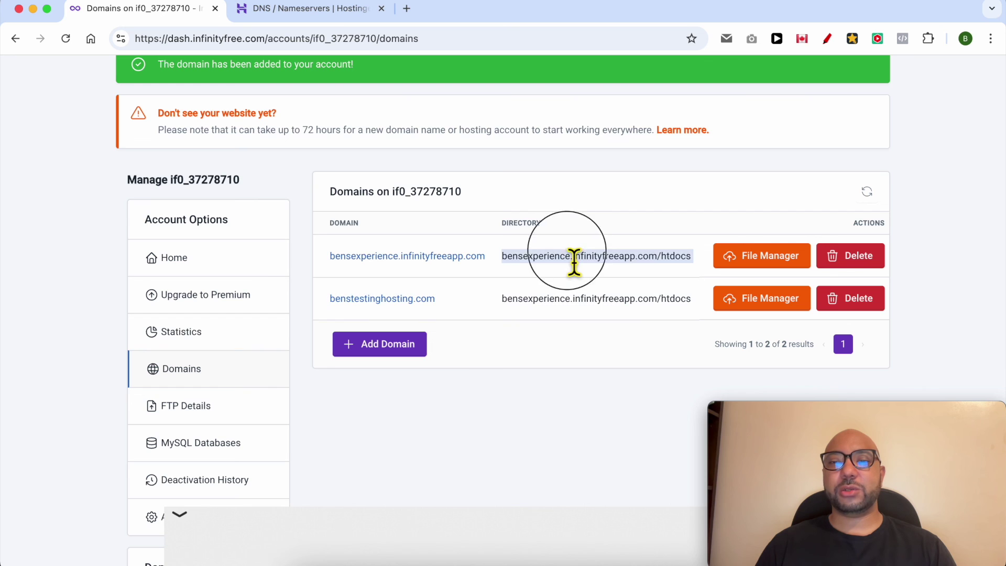
triple_click(586, 303)
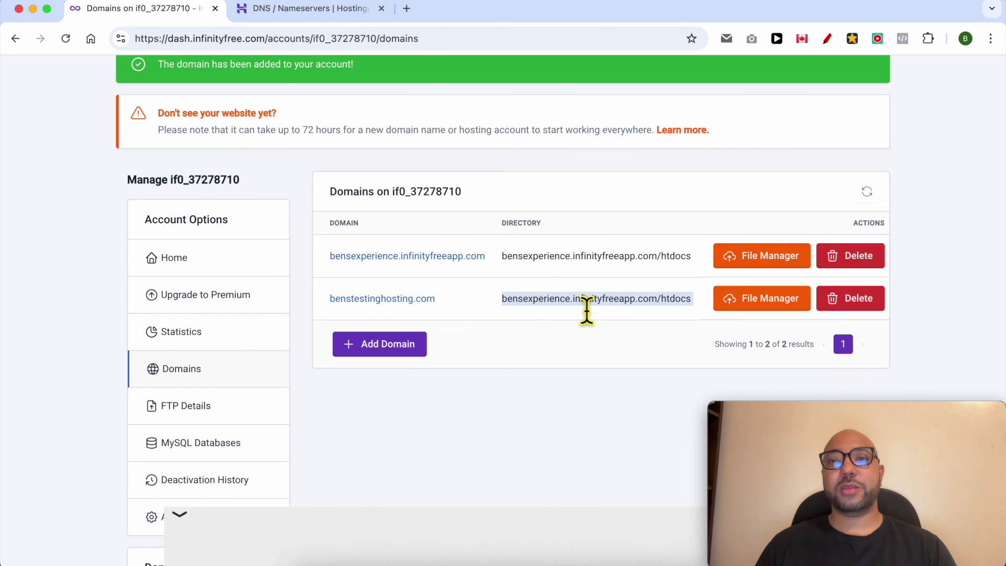